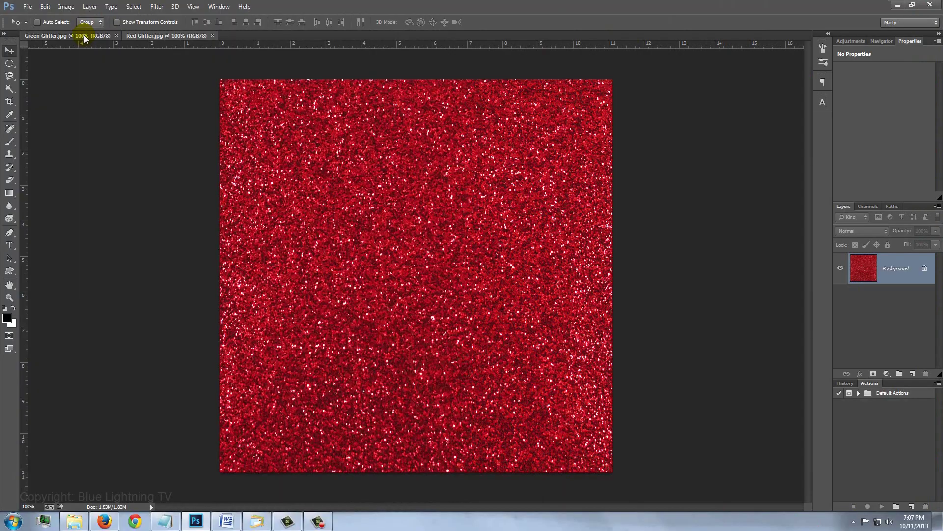
# Switch to the Green Glitter.jpg document.
pyautogui.click(85, 36)
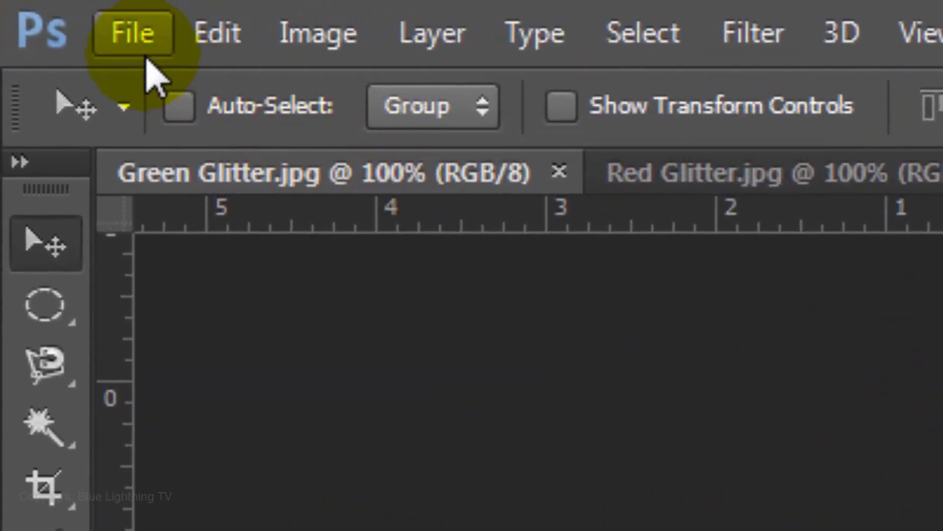
# Create a new 200×10 px document and fill it with black.
pyautogui.click(132, 27)
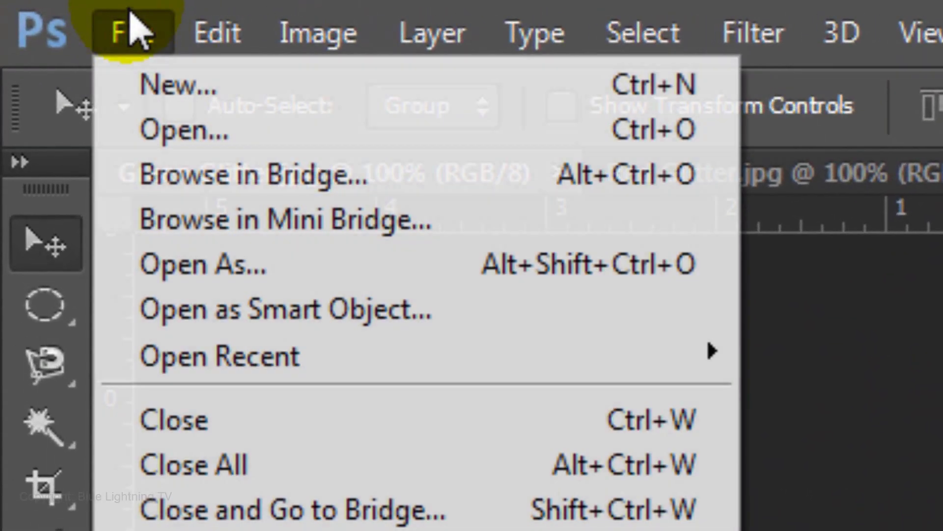
pyautogui.click(175, 97)
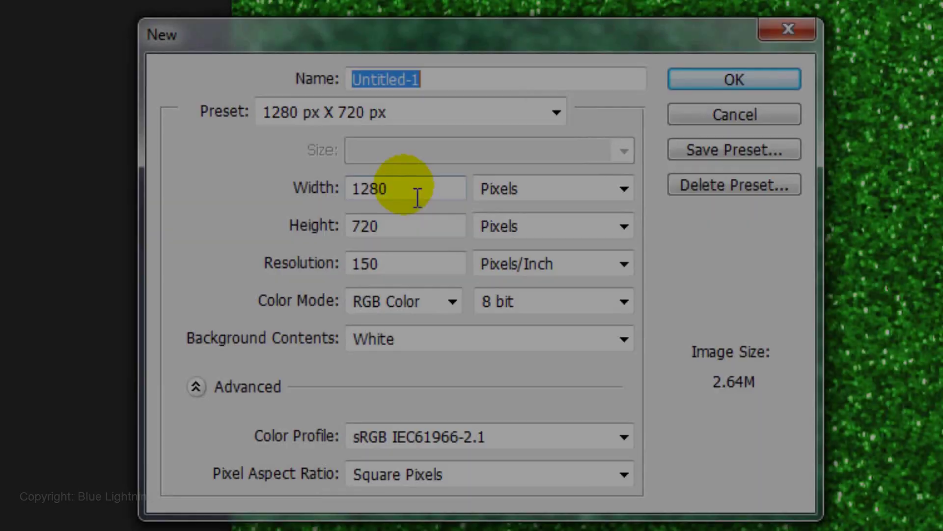
pyautogui.moveTo(418, 198); pyautogui.dragTo(266, 181)
pyautogui.write('200')
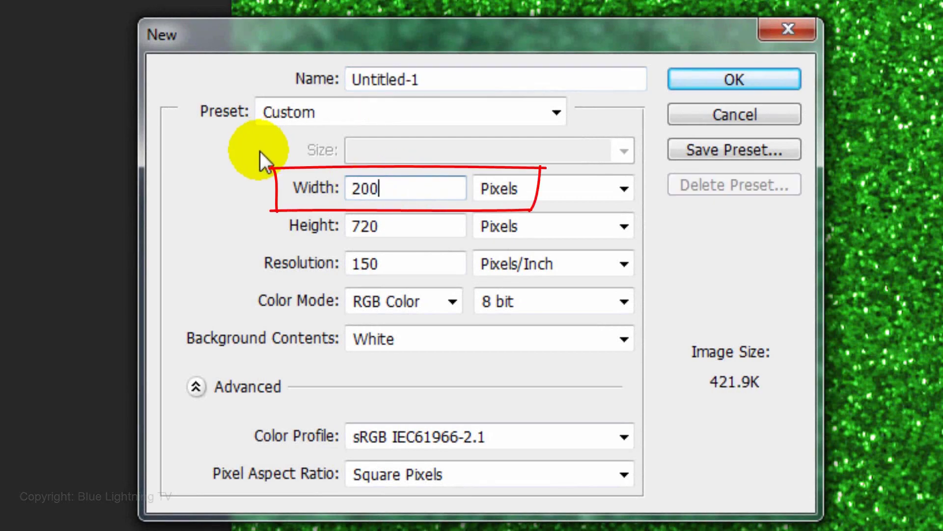
pyautogui.doubleClick(400, 226)
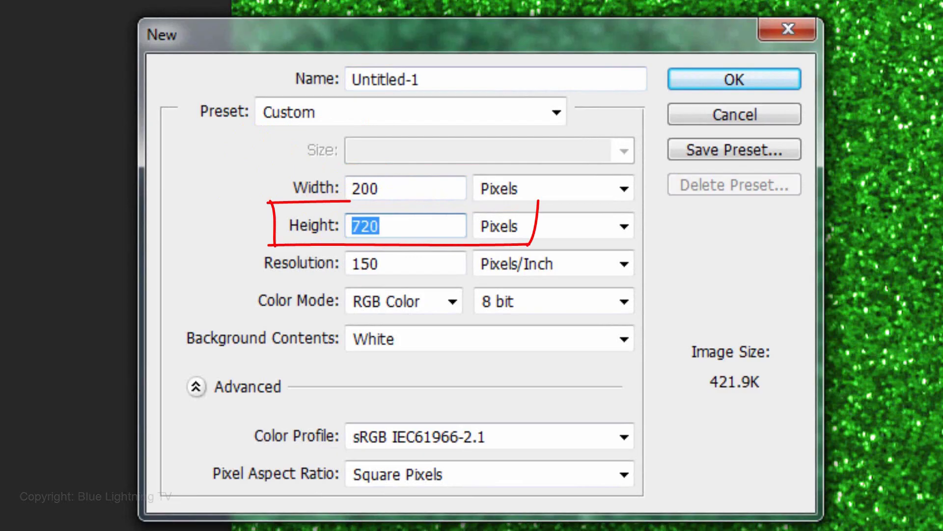
pyautogui.write('10')
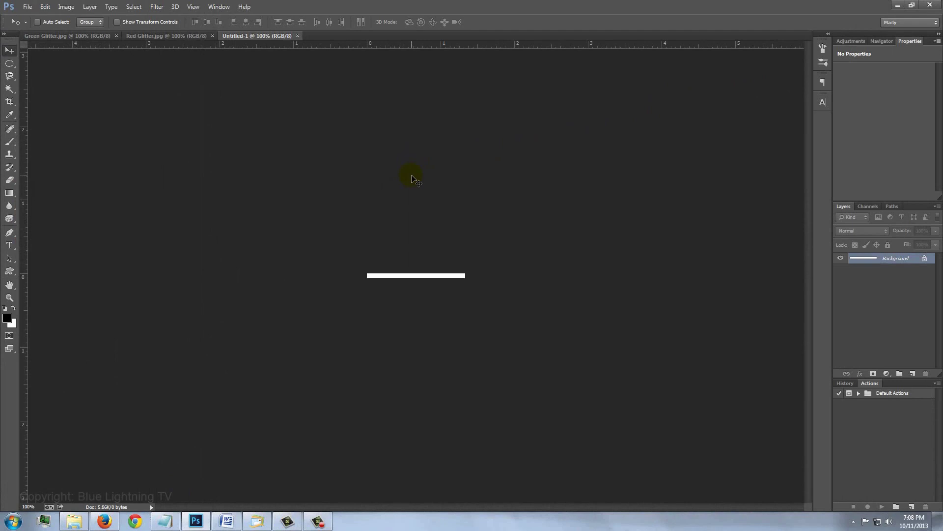
pyautogui.hotkey('alt', 'Delete')
pyautogui.hotkey('alt', 'Delete')
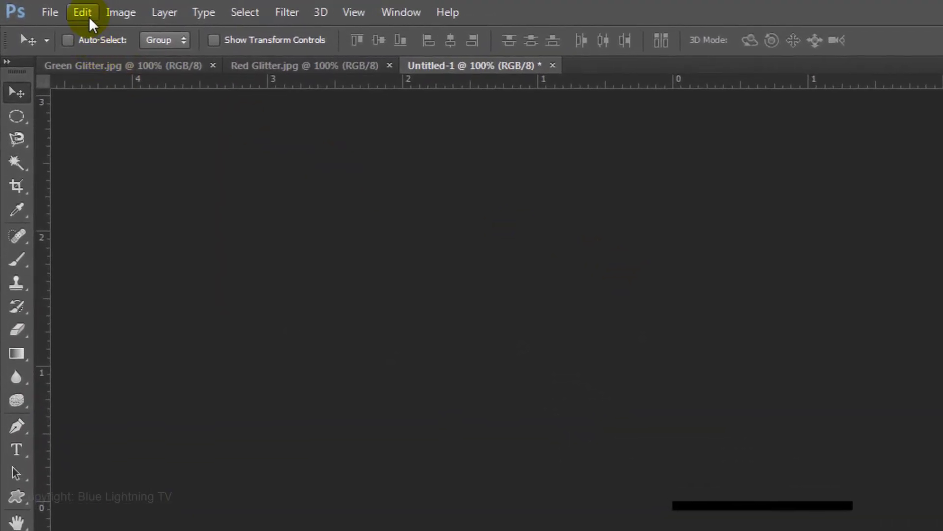
# Define the black bar as brush preset 'TINSEL' and close the document without saving.
pyautogui.click(89, 15)
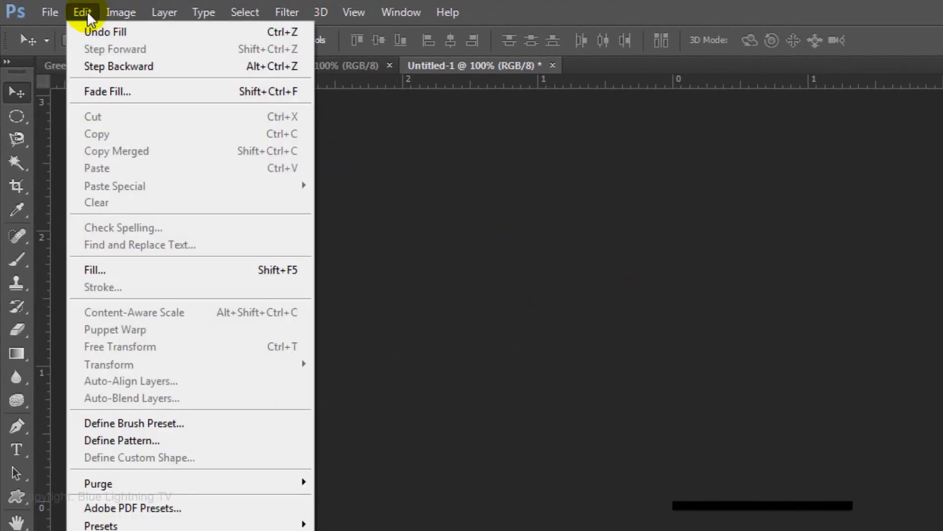
pyautogui.click(134, 423)
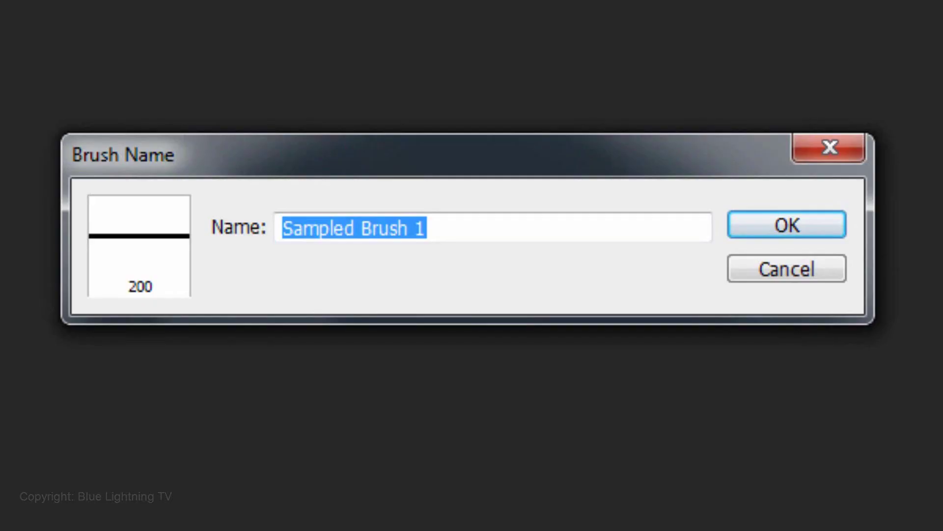
pyautogui.write('TINSEL')
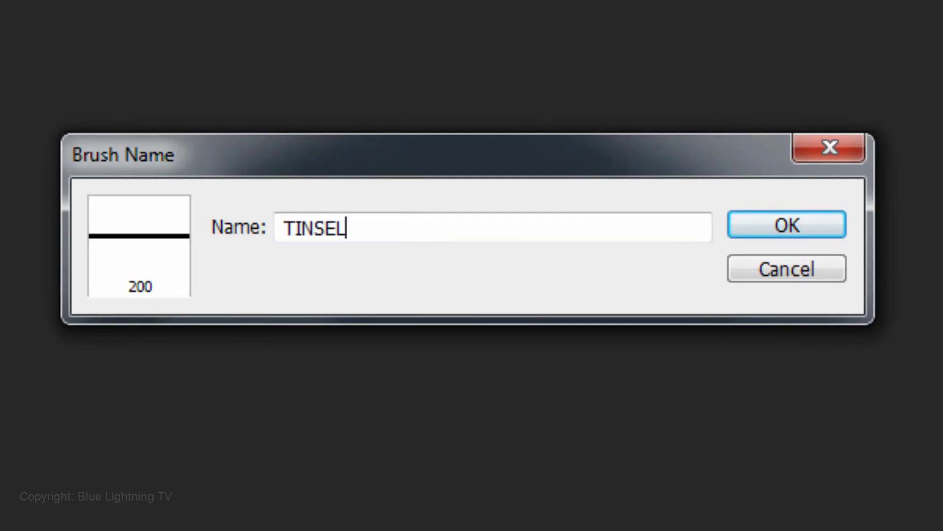
pyautogui.press('Return')
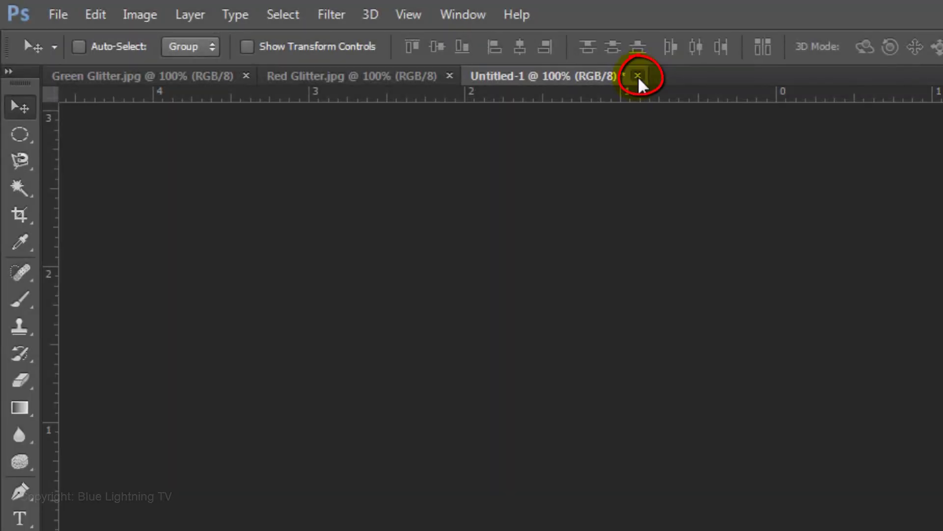
pyautogui.click(638, 77)
pyautogui.click(502, 418)
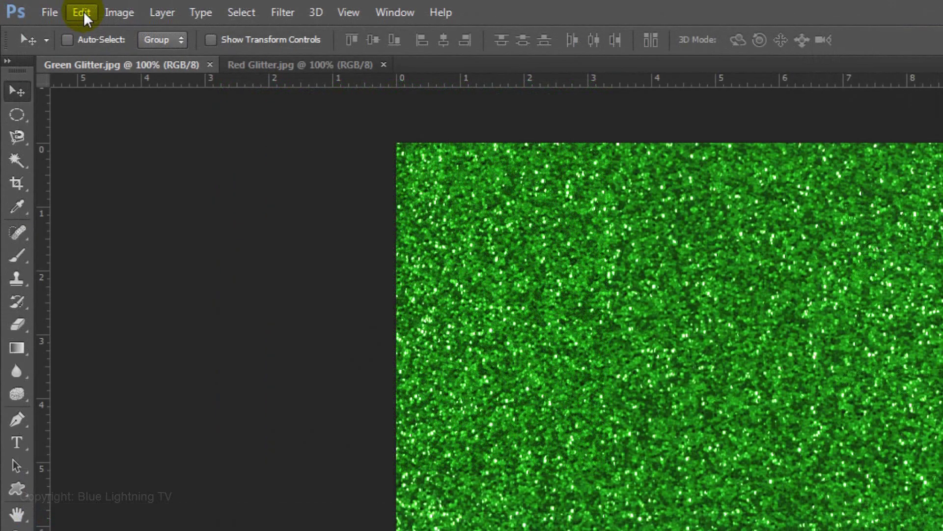
# Define Green Glitter and then Red Glitter as patterns via Edit > Define Pattern.
pyautogui.click(46, 6)
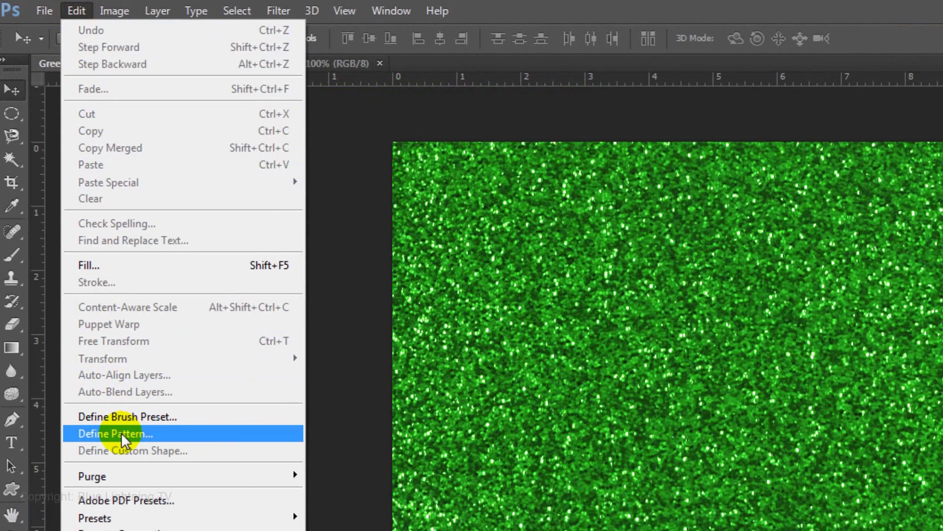
pyautogui.click(123, 432)
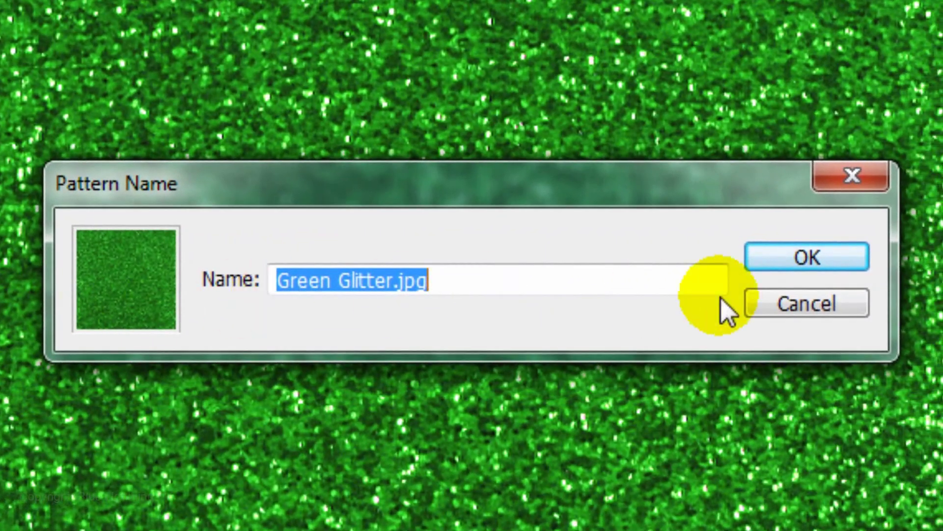
pyautogui.click(806, 258)
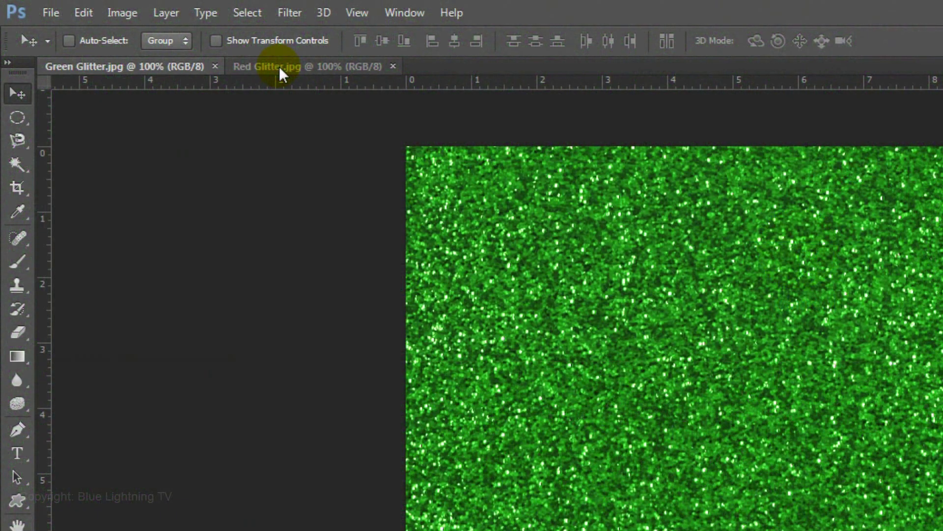
pyautogui.click(279, 66)
pyautogui.click(86, 13)
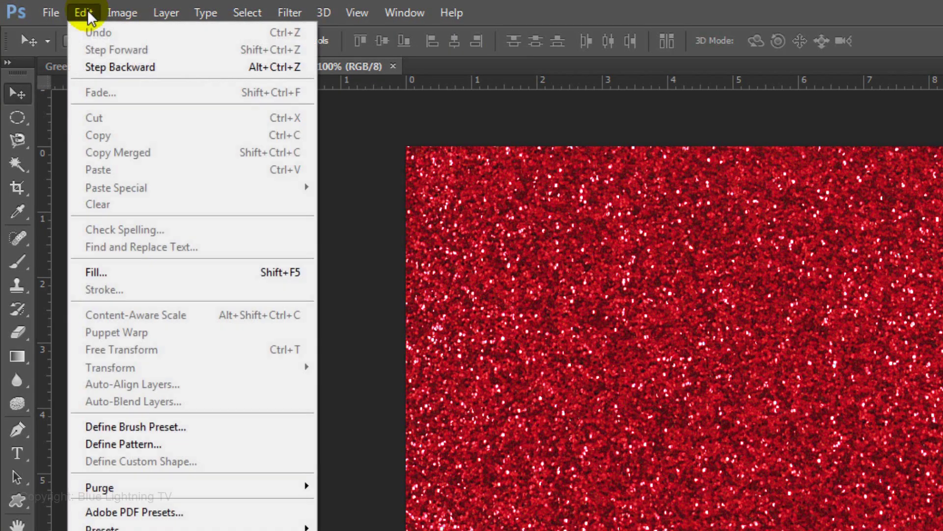
pyautogui.click(128, 443)
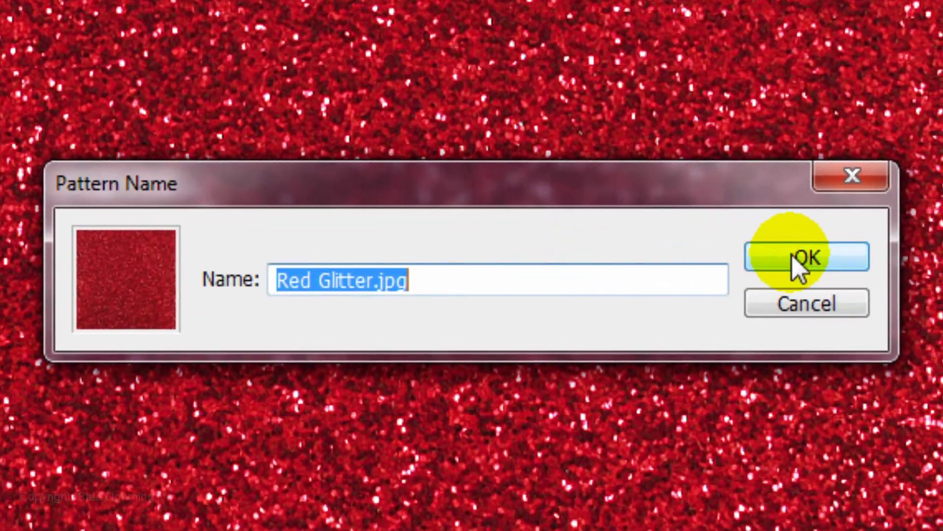
pyautogui.click(803, 257)
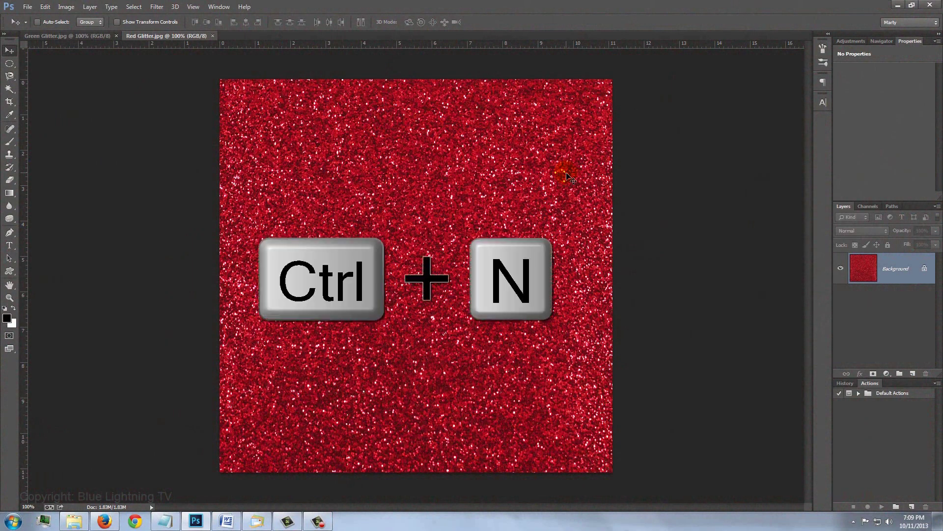
# Create a 1280×720 px white document at 150 ppi and fit it on screen.
pyautogui.hotkey('ctrl', 'n')
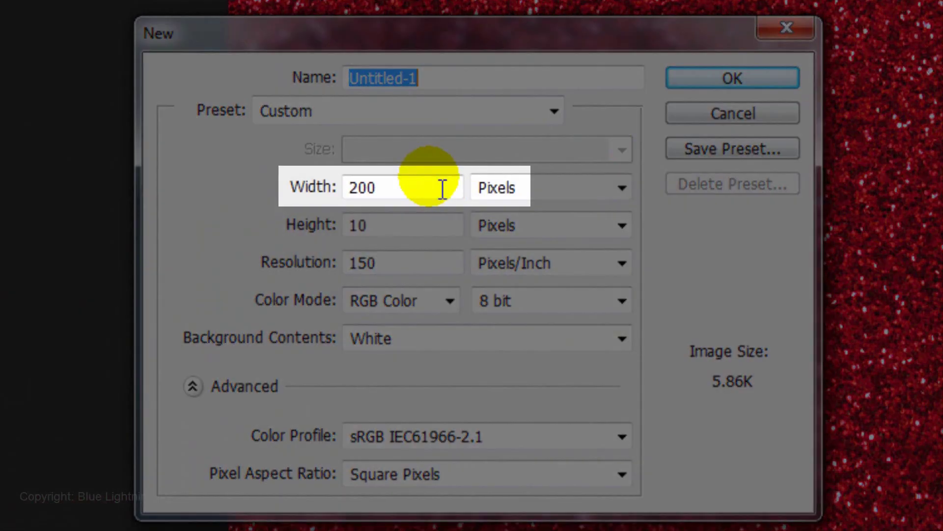
pyautogui.doubleClick(443, 186)
pyautogui.write('128')
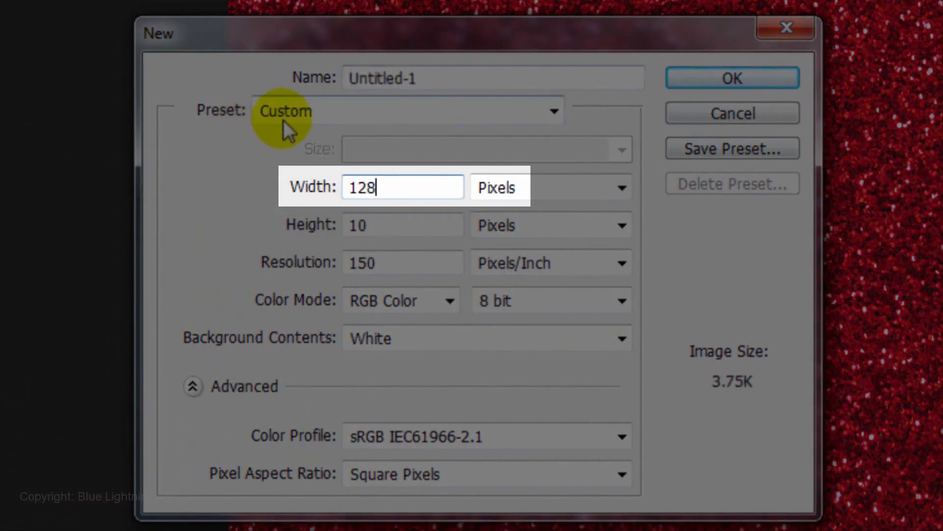
pyautogui.write('0')
pyautogui.click(389, 228)
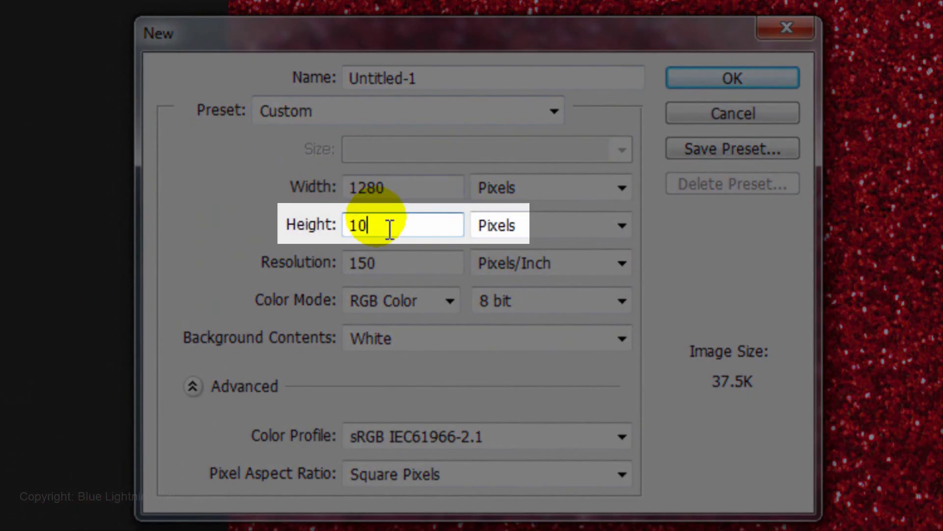
pyautogui.press('BackSpace')
pyautogui.press('BackSpace')
pyautogui.write('720')
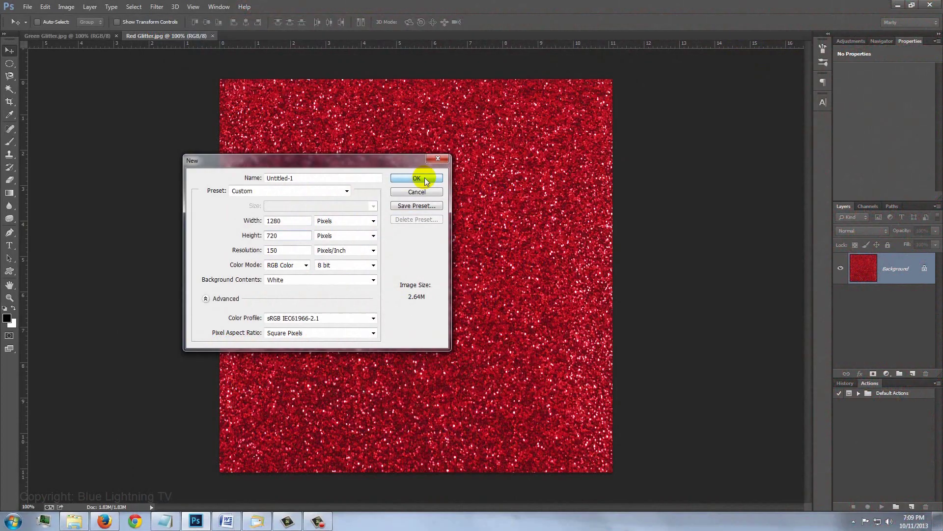
pyautogui.click(425, 178)
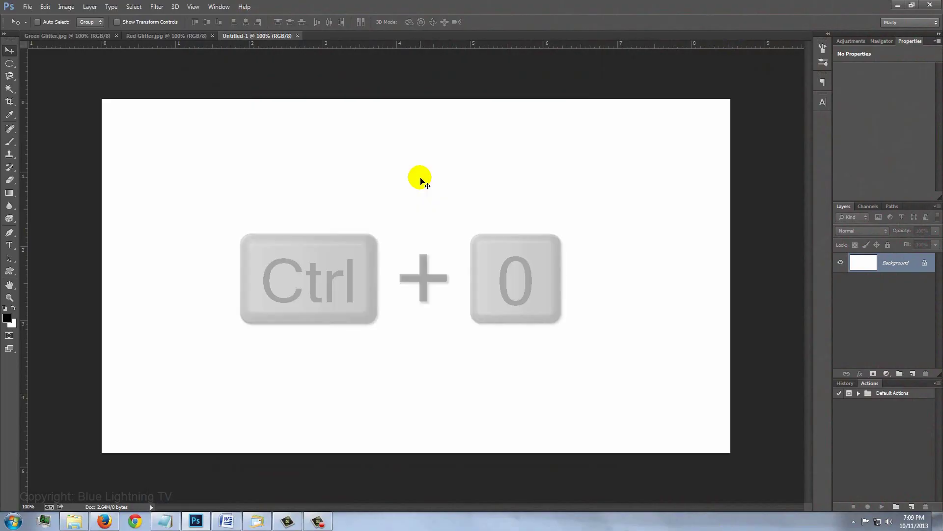
pyautogui.hotkey('ctrl', '0')
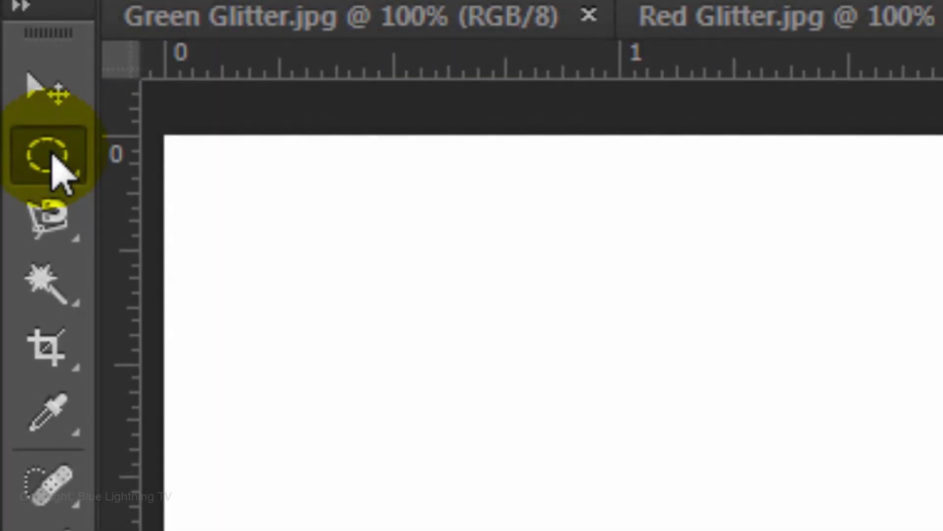
# Draw an elliptical selection spanning the whole canvas.
pyautogui.click(11, 65)
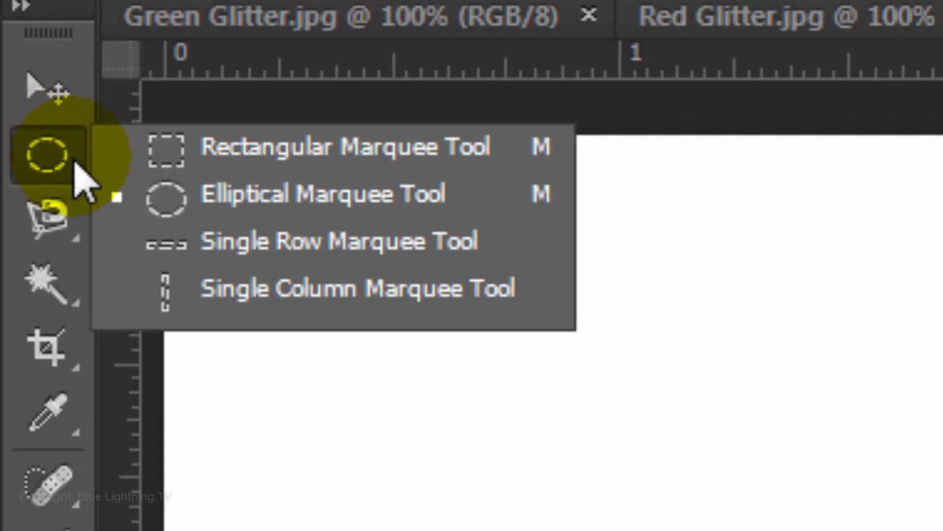
pyautogui.click(246, 197)
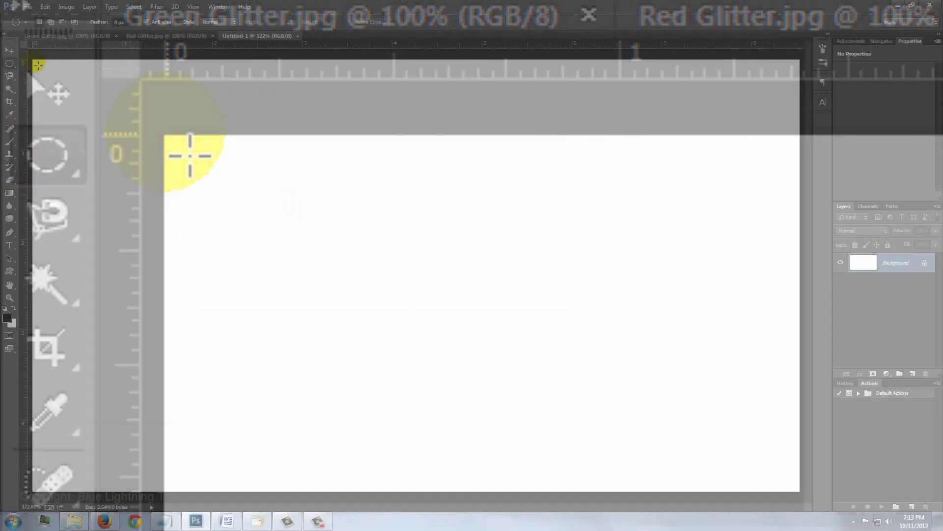
pyautogui.moveTo(33, 60); pyautogui.dragTo(802, 493)
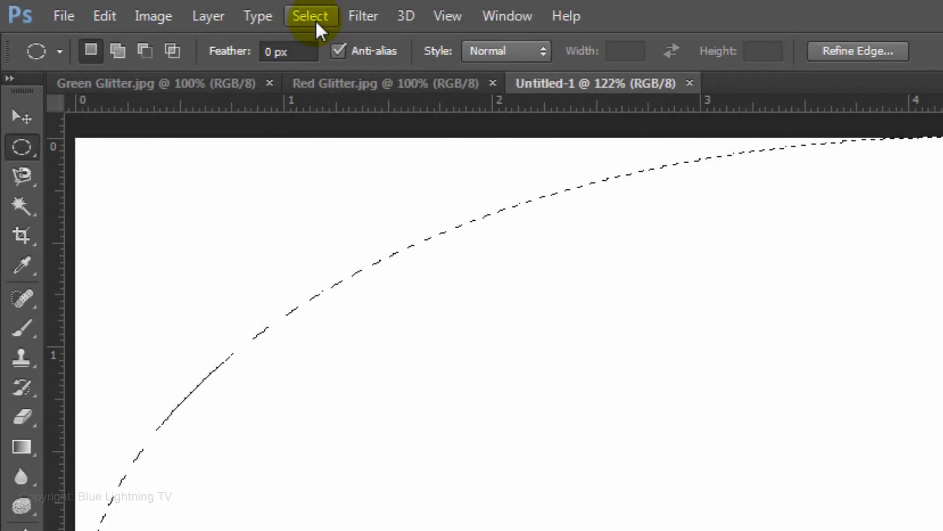
# Transform the oval selection to about 92% and shorten it evenly top and bottom.
pyautogui.click(136, 7)
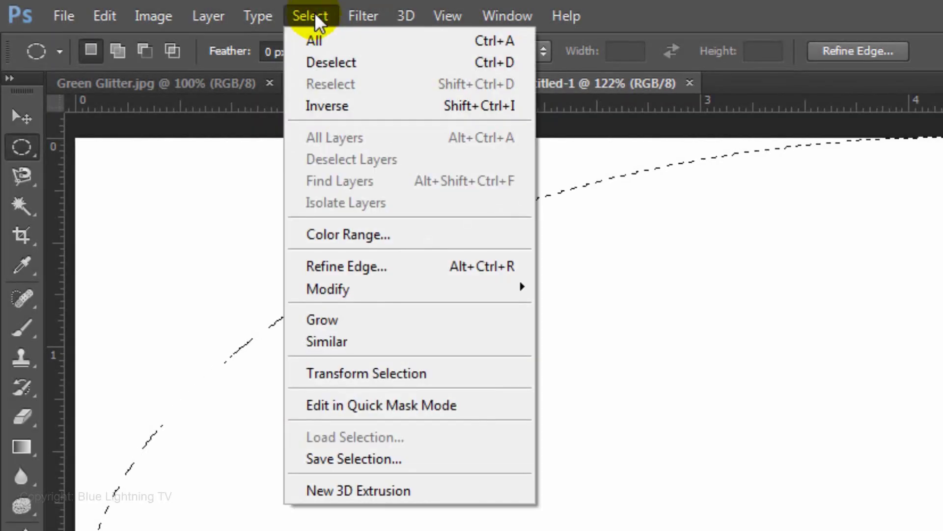
pyautogui.click(411, 375)
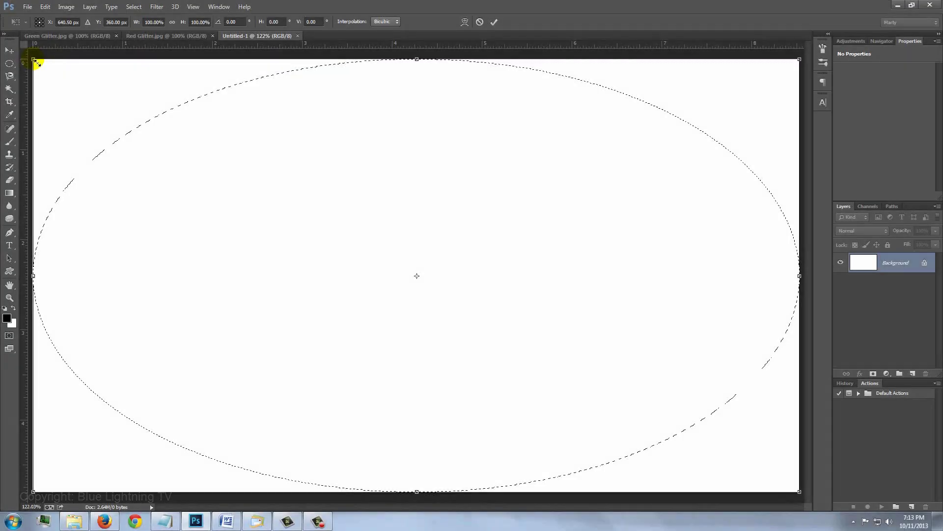
pyautogui.moveTo(78, 140)
pyautogui.mouseDown()
pyautogui.moveTo(64, 84)
pyautogui.moveTo(71, 80)
pyautogui.mouseUp()
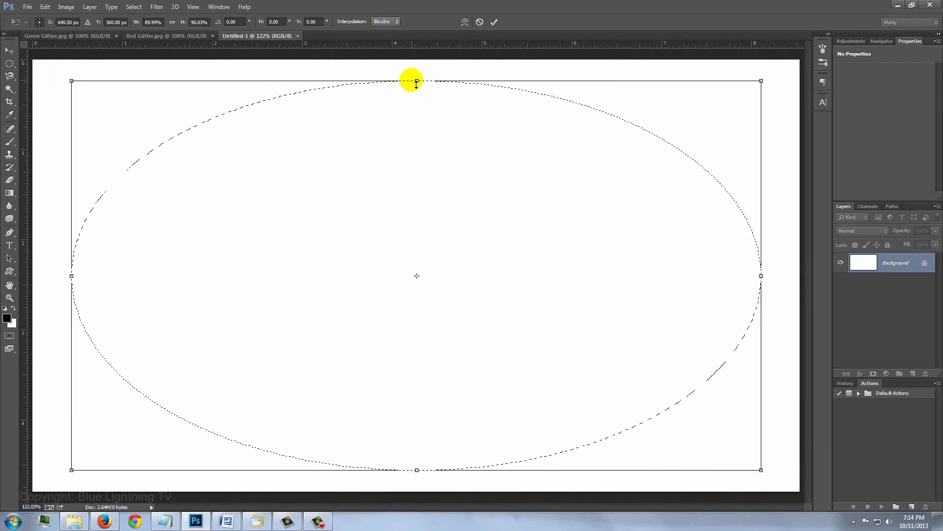
pyautogui.hotkey('shift', 'alt')
pyautogui.moveTo(417, 82); pyautogui.dragTo(418, 93)
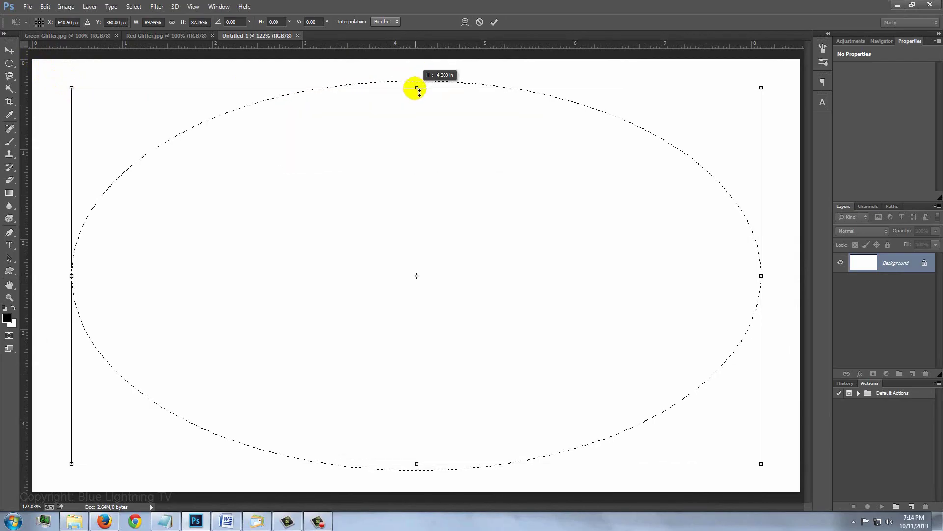
pyautogui.press('Return')
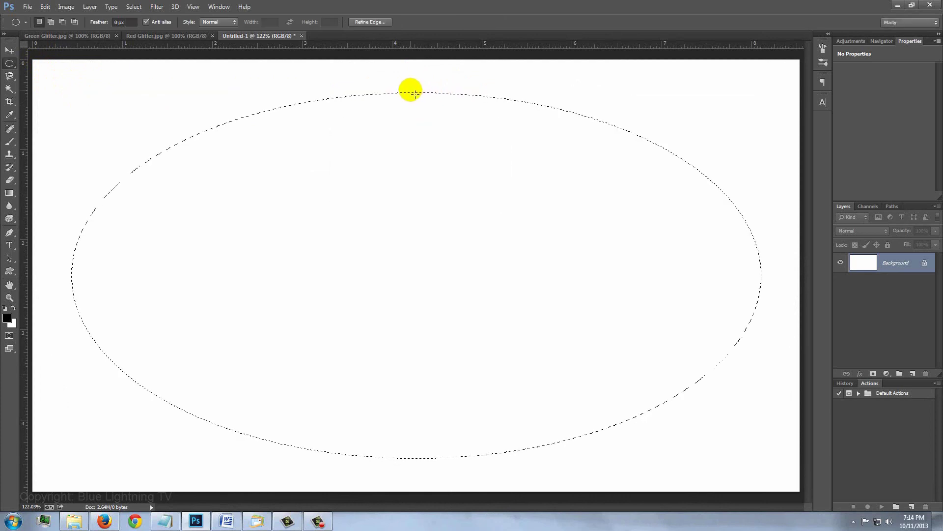
# Soften the oval with a 67 px Gaussian Blur in Quick Mask, then invert the selection.
pyautogui.press('q')
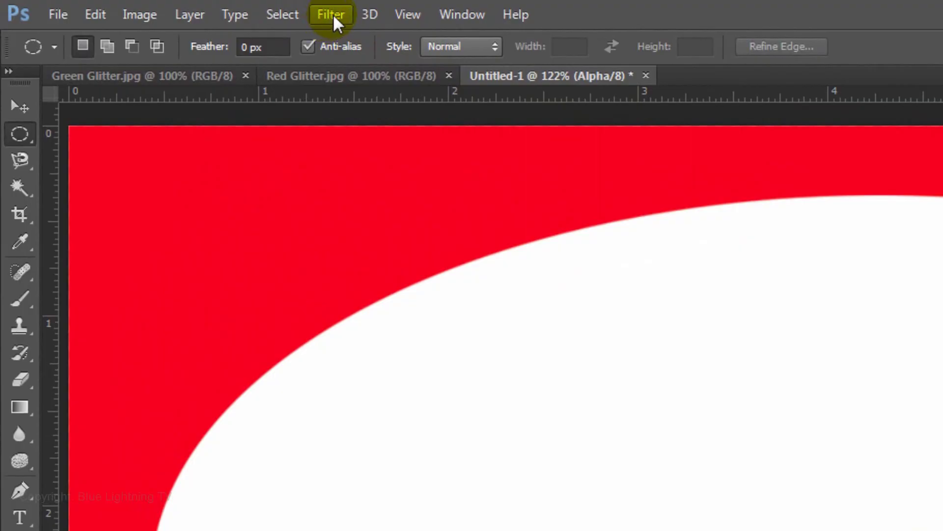
pyautogui.click(157, 7)
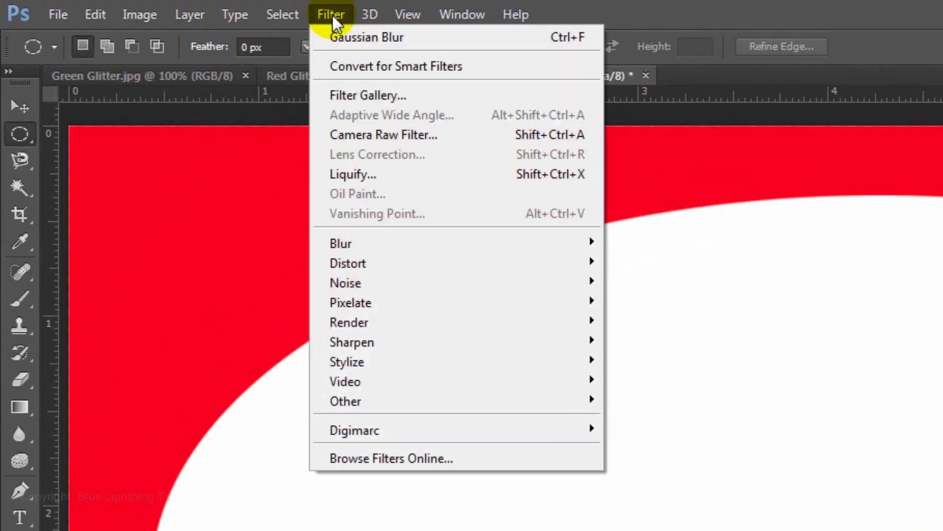
pyautogui.moveTo(457, 243)
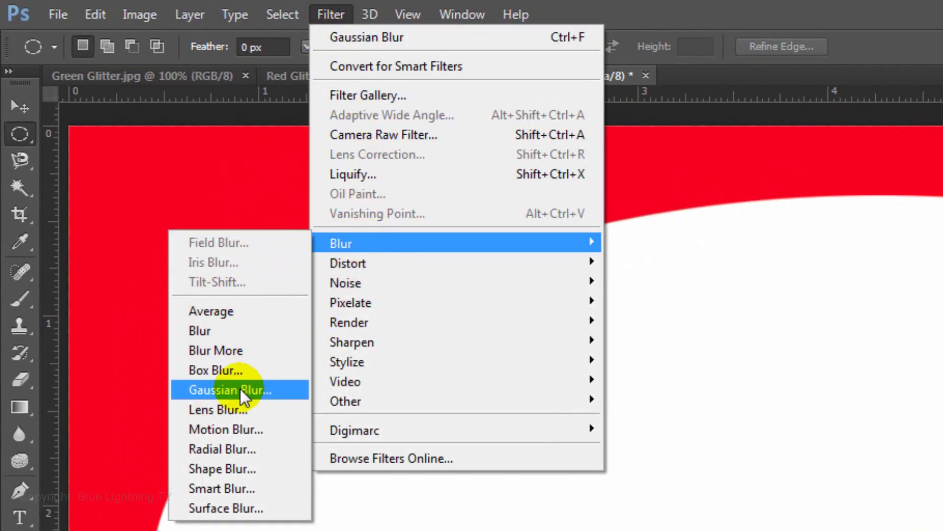
pyautogui.click(240, 388)
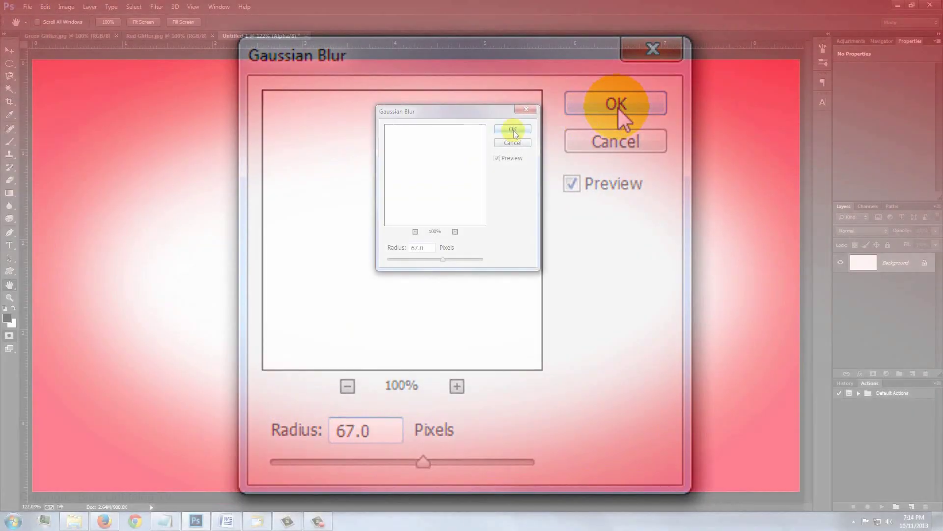
pyautogui.click(514, 131)
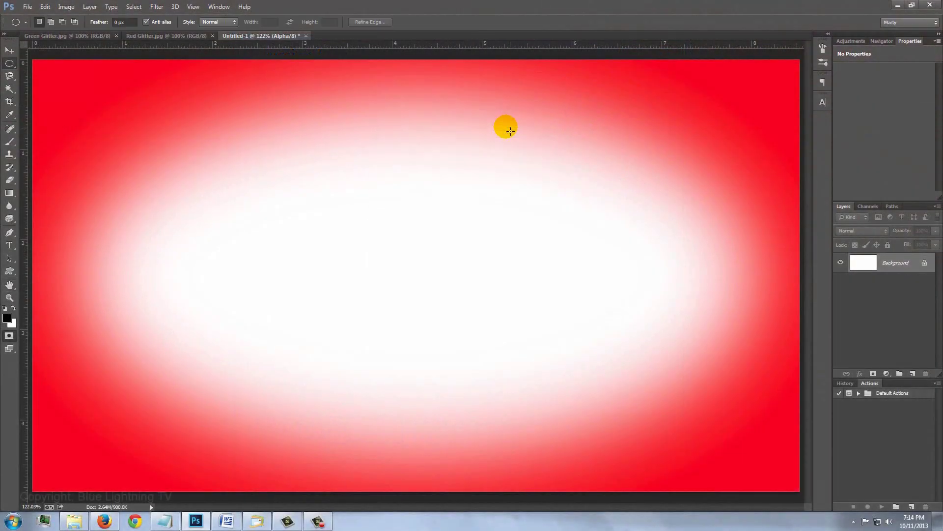
pyautogui.press('q')
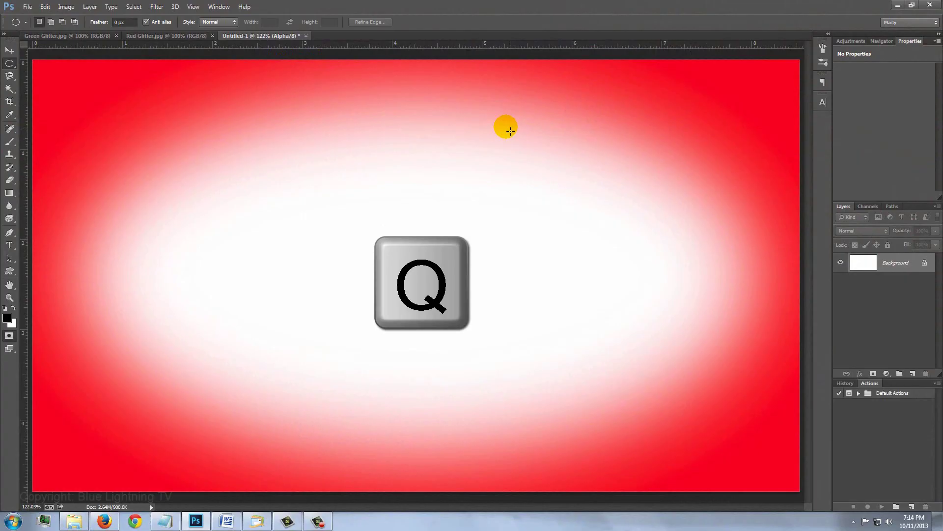
pyautogui.press('ctrl')
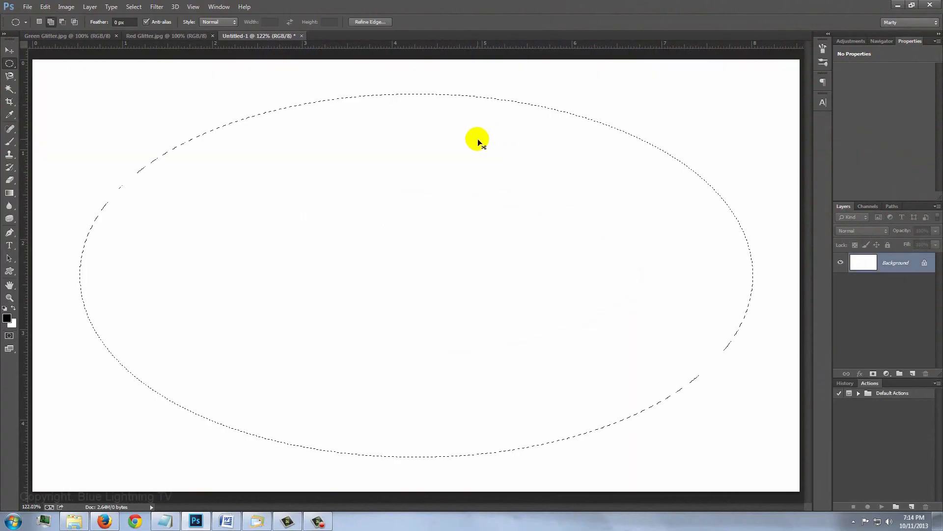
pyautogui.hotkey('ctrl', 'shift', 'i')
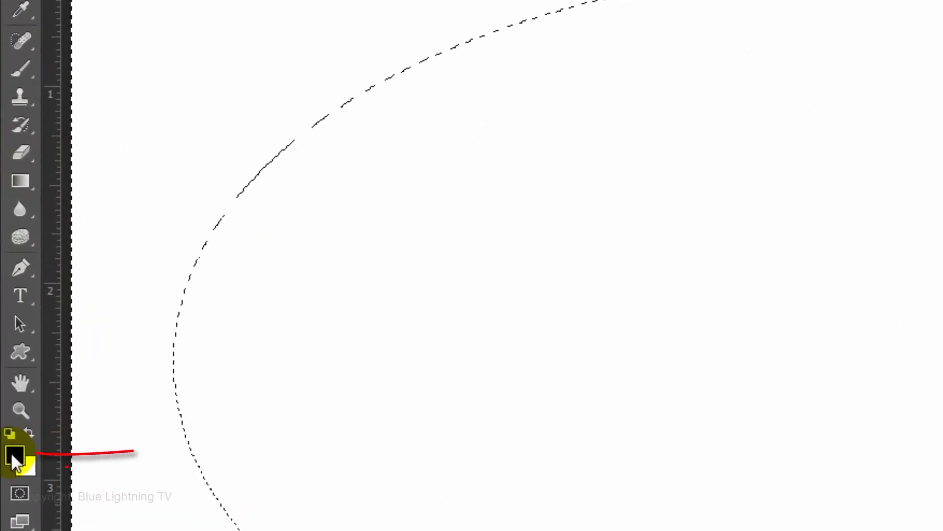
# Fill the outer area with light blue #99e8ff and deselect.
pyautogui.click(14, 455)
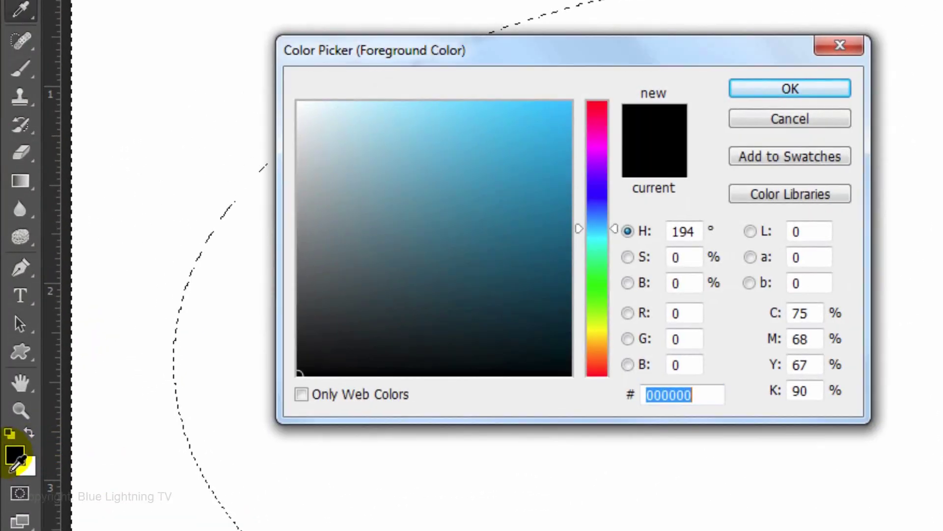
pyautogui.write('99')
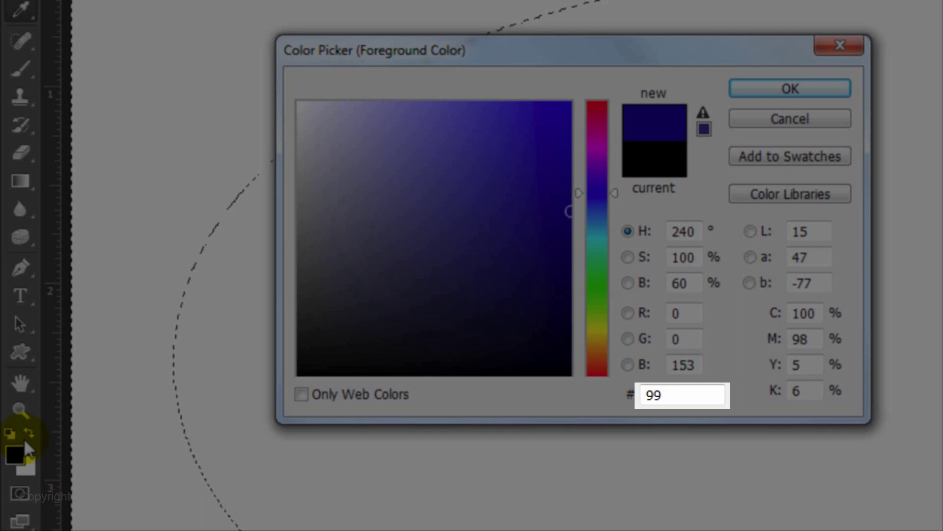
pyautogui.write('e8ff')
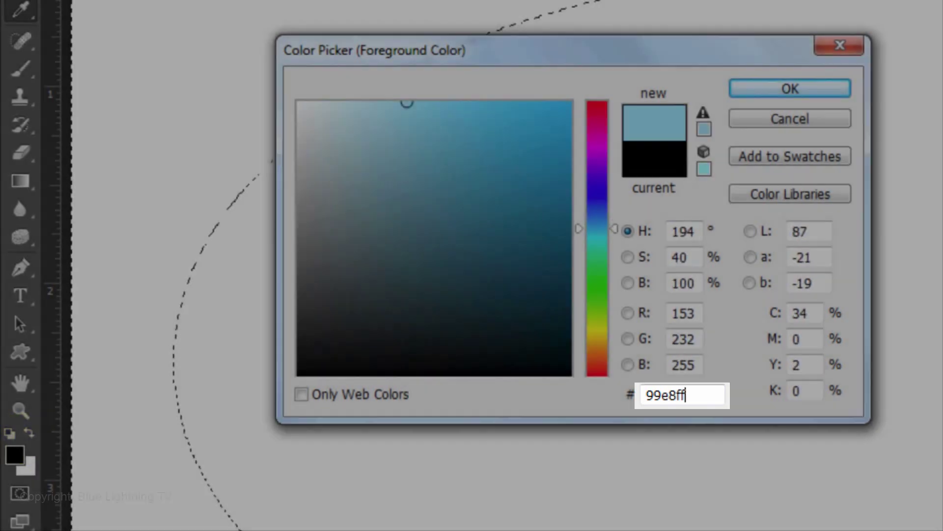
pyautogui.press('Return')
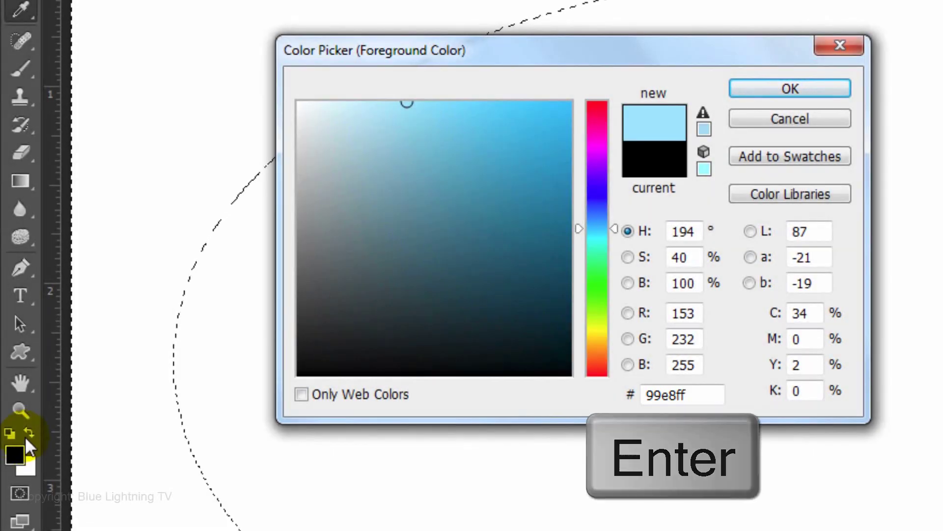
pyautogui.hotkey('alt', 'Delete')
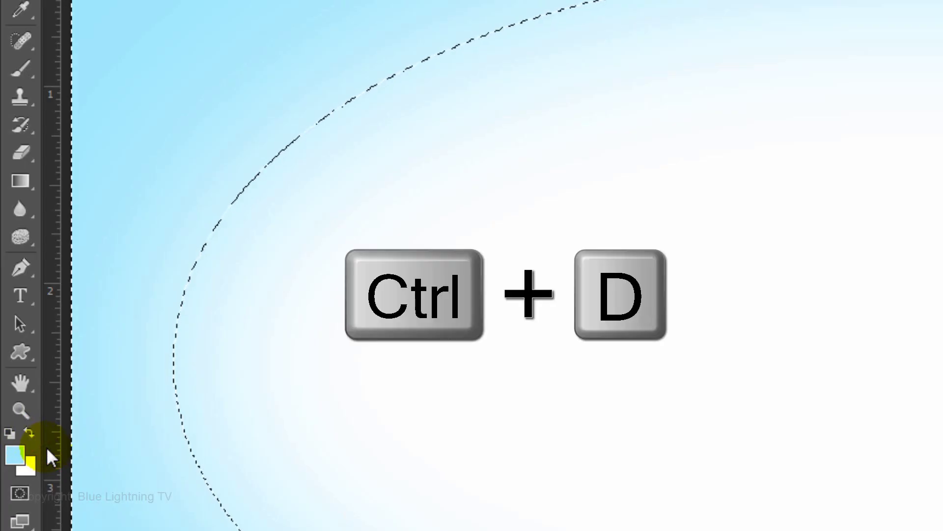
pyautogui.hotkey('ctrl', 'd')
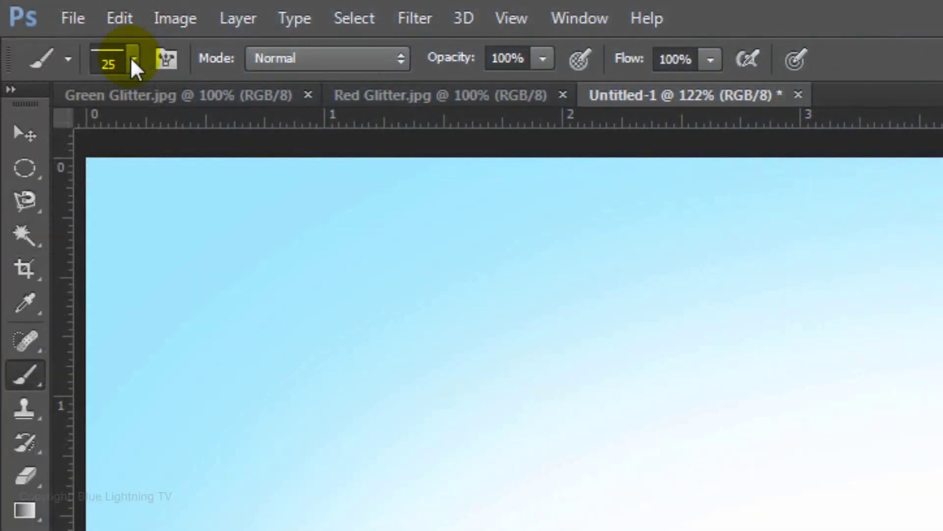
# Switch the brush list to Large List view and pick the TINSEL brush preset.
pyautogui.click(130, 58)
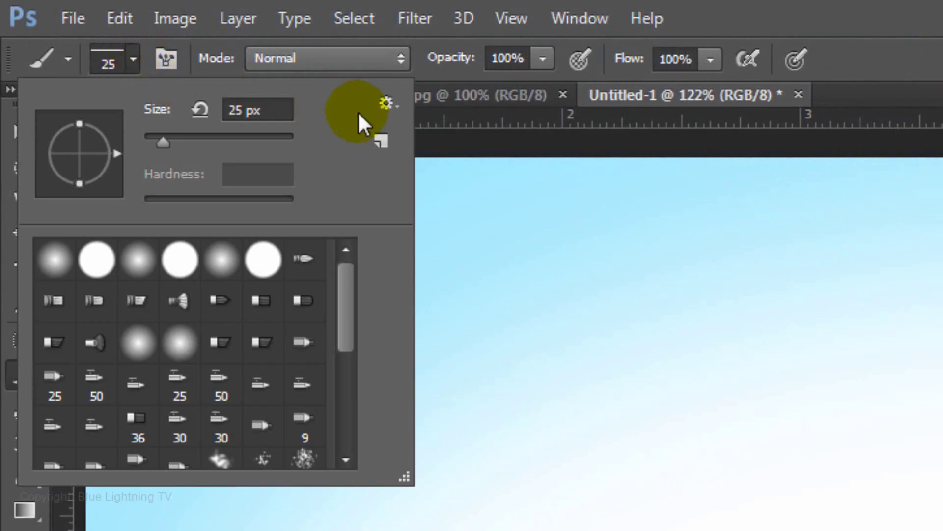
pyautogui.click(387, 104)
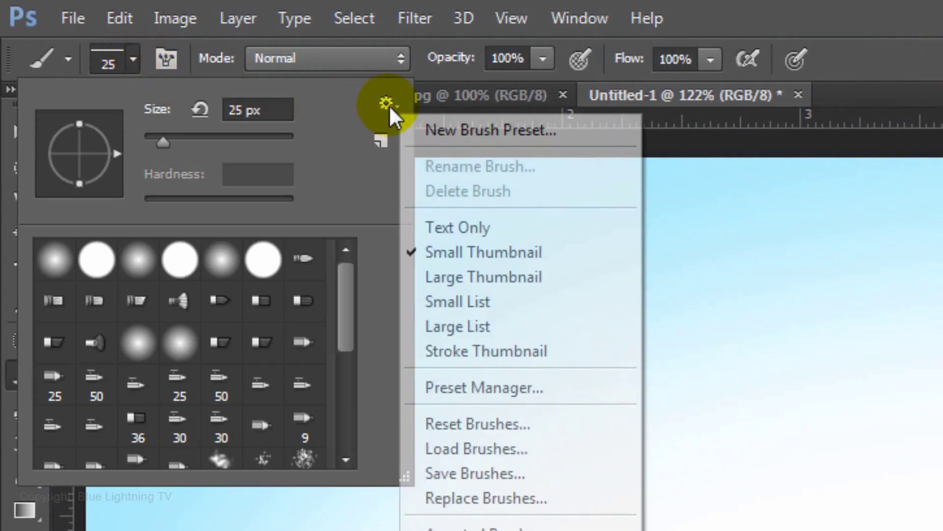
pyautogui.click(464, 325)
pyautogui.moveTo(347, 283); pyautogui.dragTo(331, 436)
pyautogui.click(177, 449)
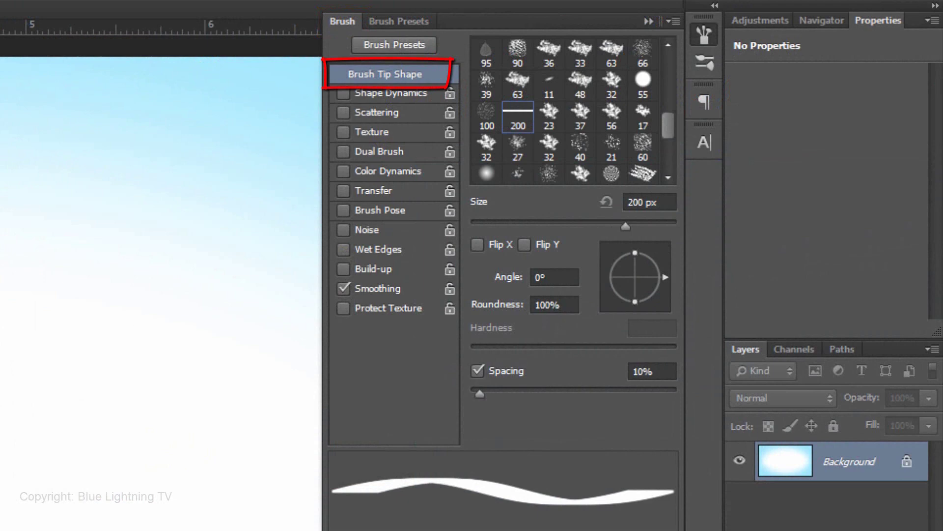
# Set the brush to size 100, spacing 200%, with Shape Dynamics and Scattering on.
pyautogui.doubleClick(638, 201)
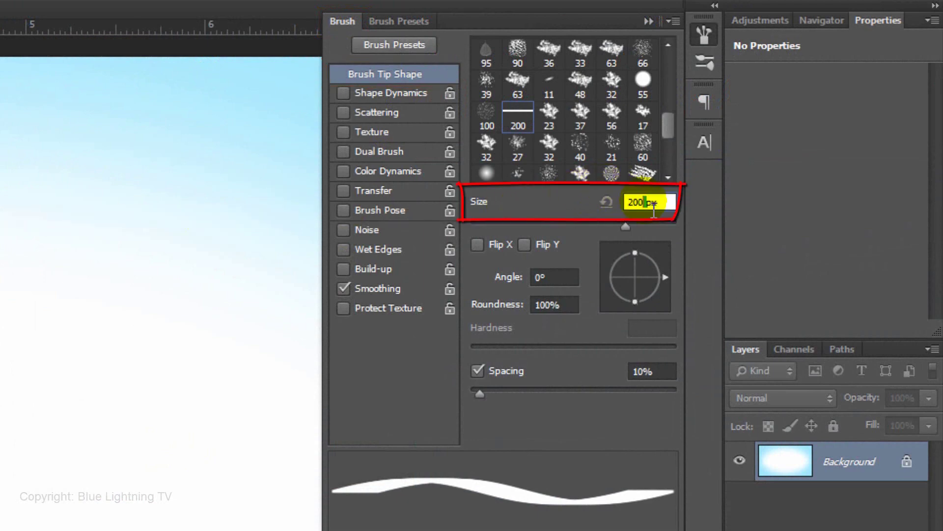
pyautogui.write('100')
pyautogui.doubleClick(642, 371)
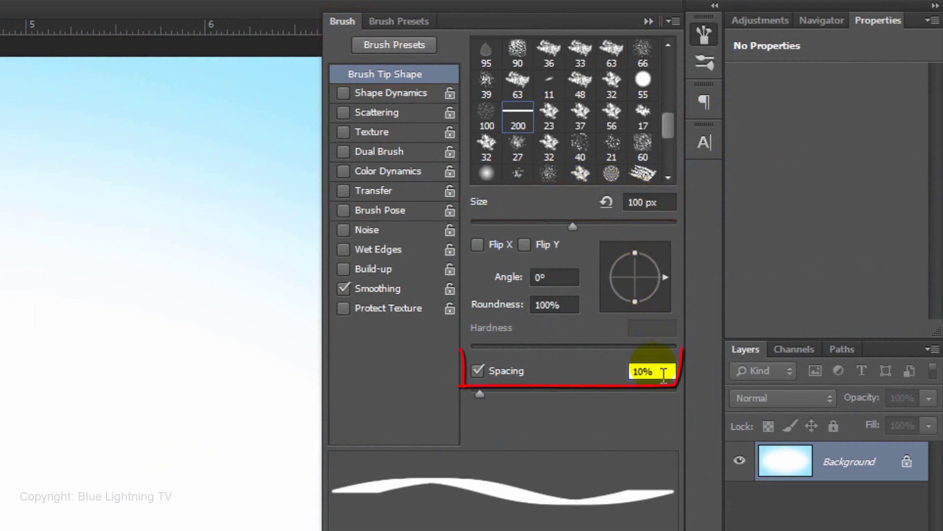
pyautogui.write('200')
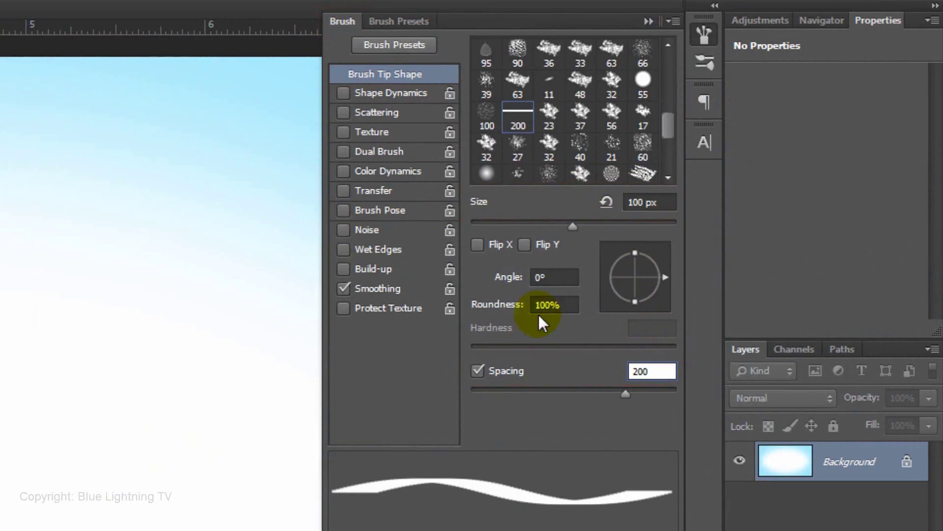
pyautogui.click(395, 91)
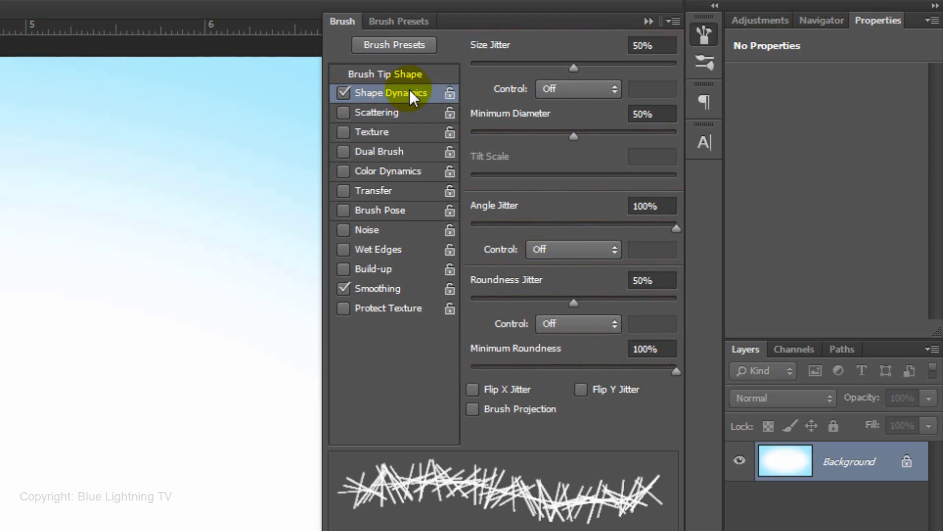
pyautogui.click(371, 111)
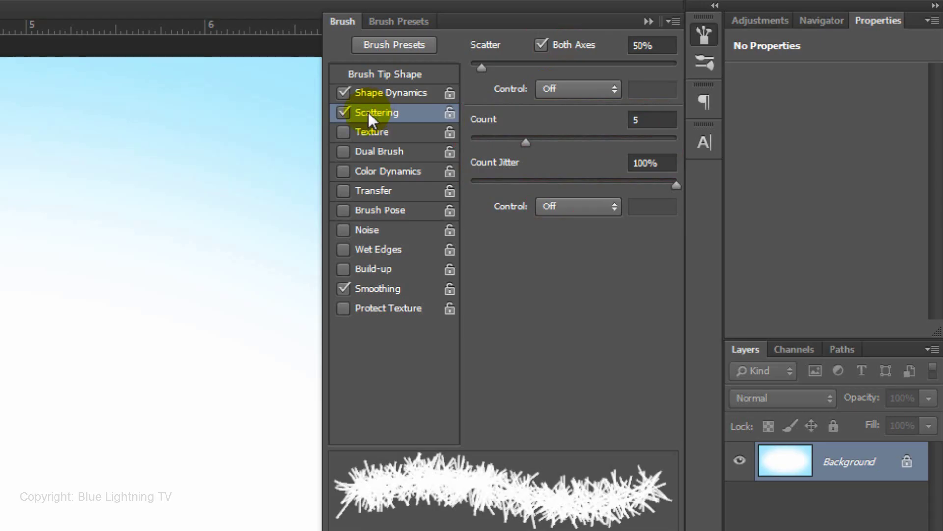
pyautogui.press('F5')
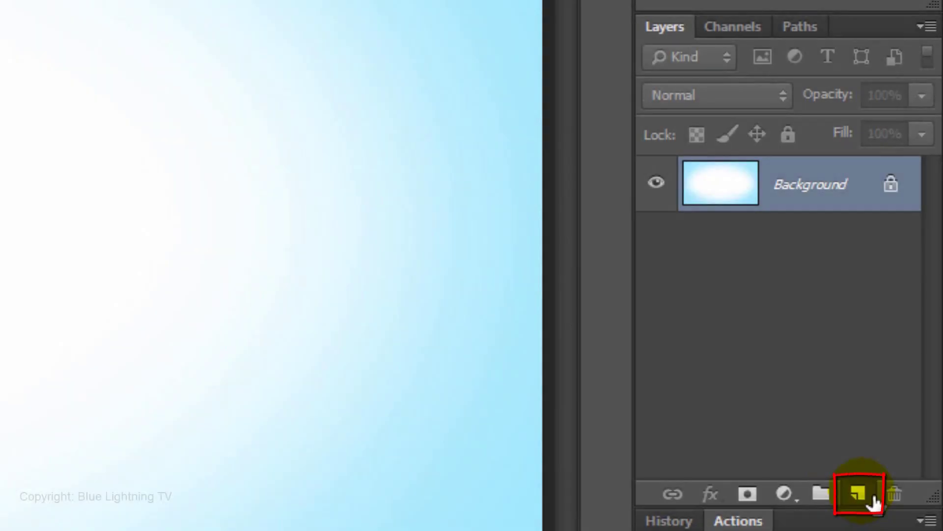
# Add a new layer and paint black tinsel strokes along the card edges.
pyautogui.click(874, 502)
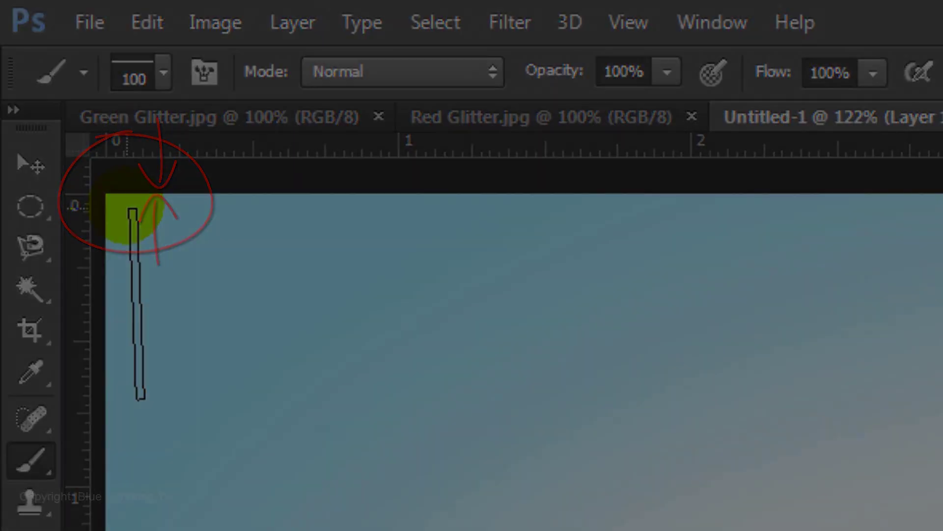
pyautogui.moveTo(34, 61)
pyautogui.mouseDown()
pyautogui.moveTo(796, 147)
pyautogui.moveTo(796, 452)
pyautogui.moveTo(422, 480)
pyautogui.moveTo(32, 442)
pyautogui.moveTo(34, 64)
pyautogui.mouseUp()
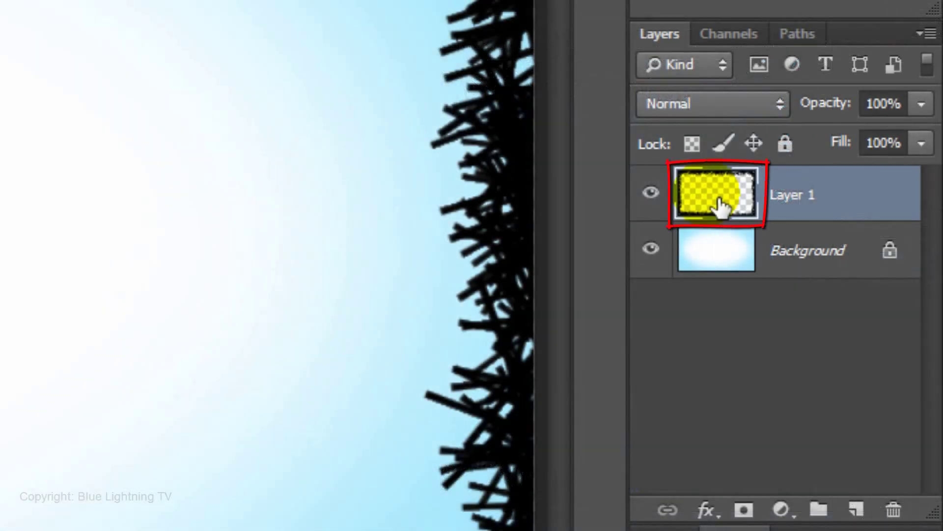
# Give Layer 1 a Pattern Overlay using the green glitter pattern.
pyautogui.doubleClick(721, 206)
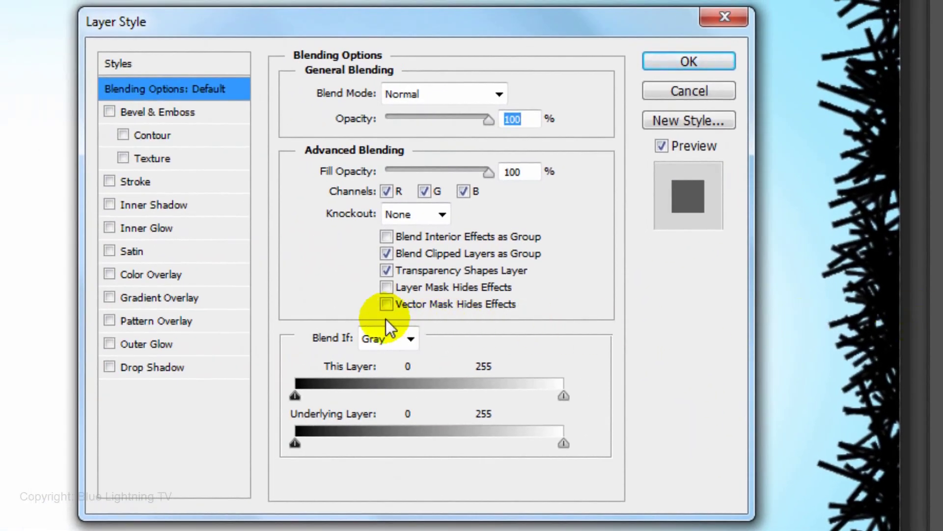
pyautogui.click(155, 321)
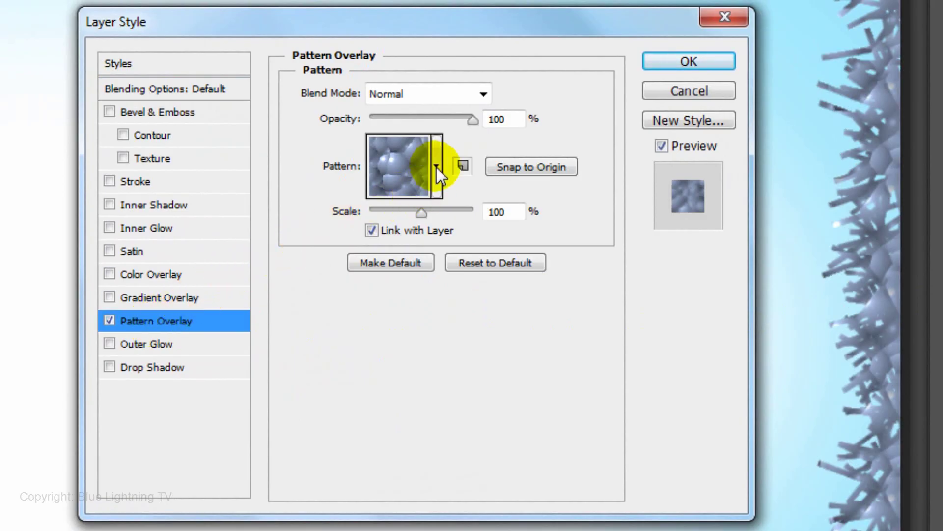
pyautogui.click(436, 167)
pyautogui.click(469, 230)
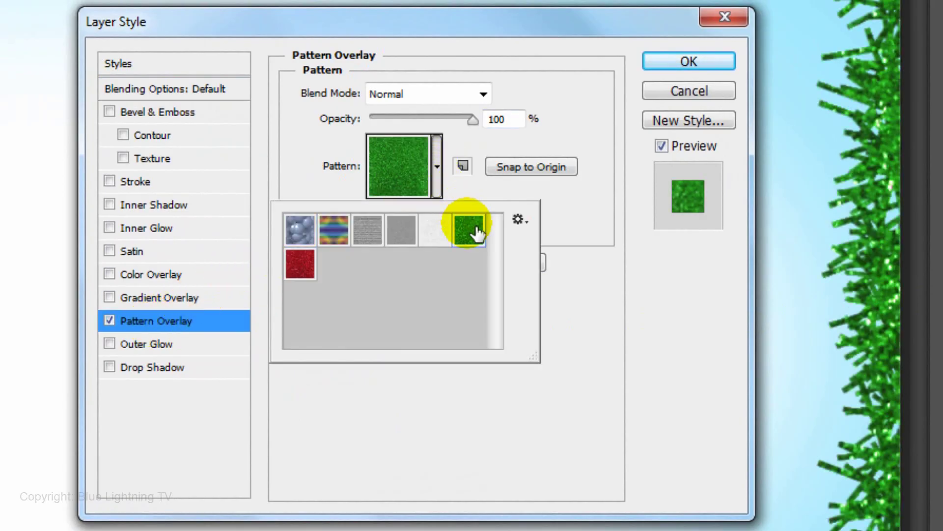
pyautogui.doubleClick(475, 232)
# Add a white Dissolve Outer Glow with opacity 100, noise 100 and size 30 px.
pyautogui.click(146, 344)
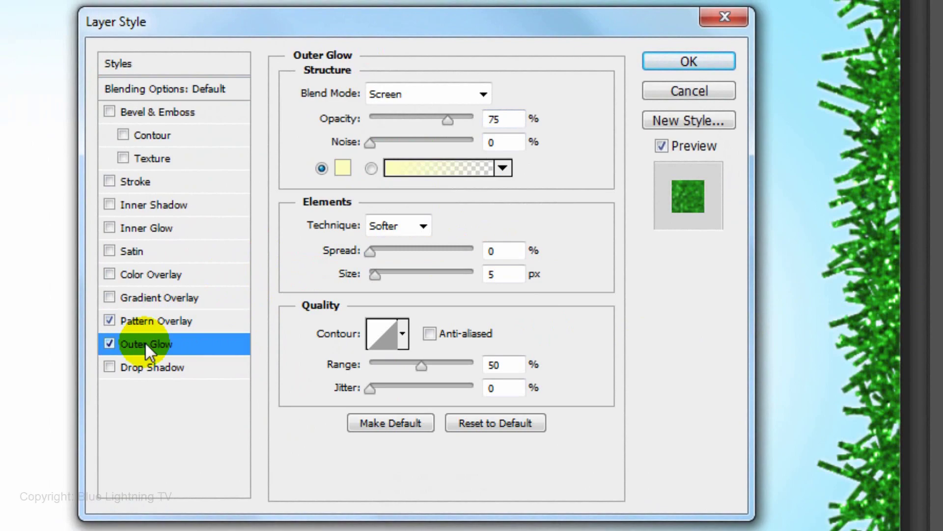
pyautogui.click(344, 171)
pyautogui.click(95, 107)
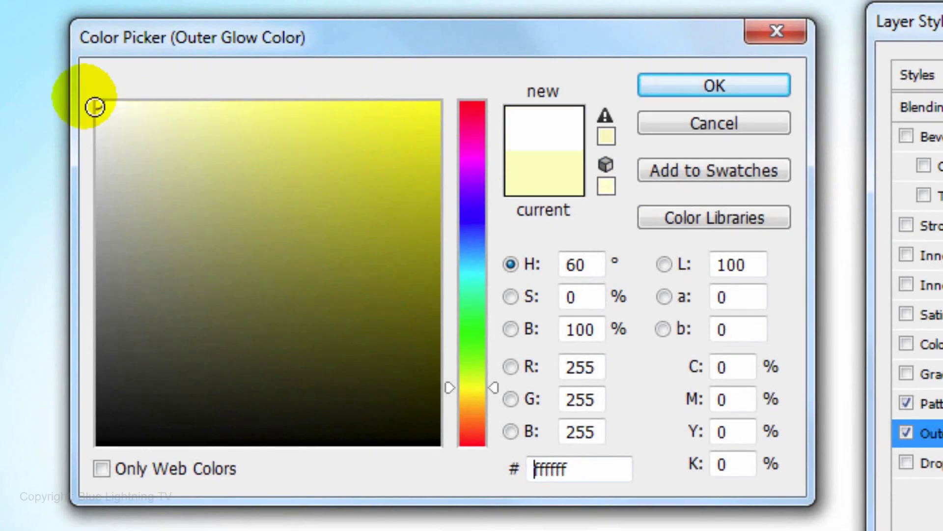
pyautogui.click(678, 86)
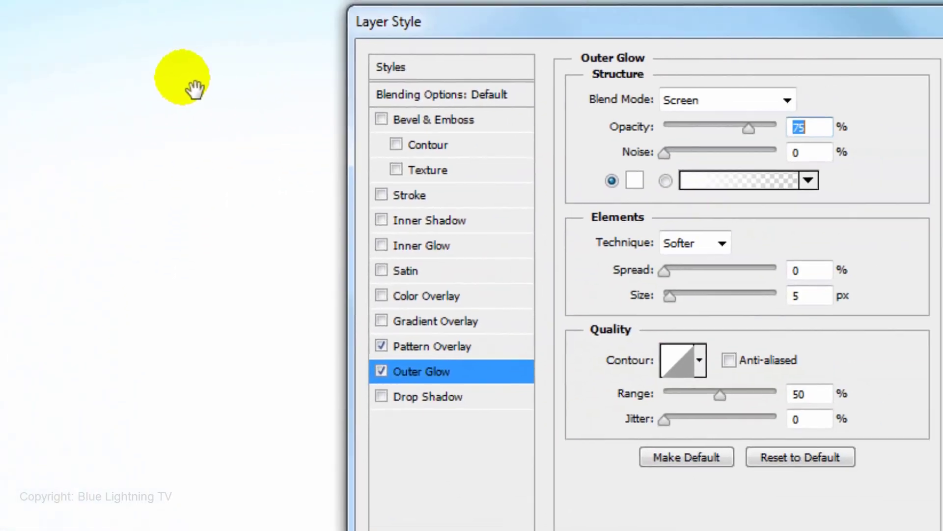
pyautogui.click(461, 94)
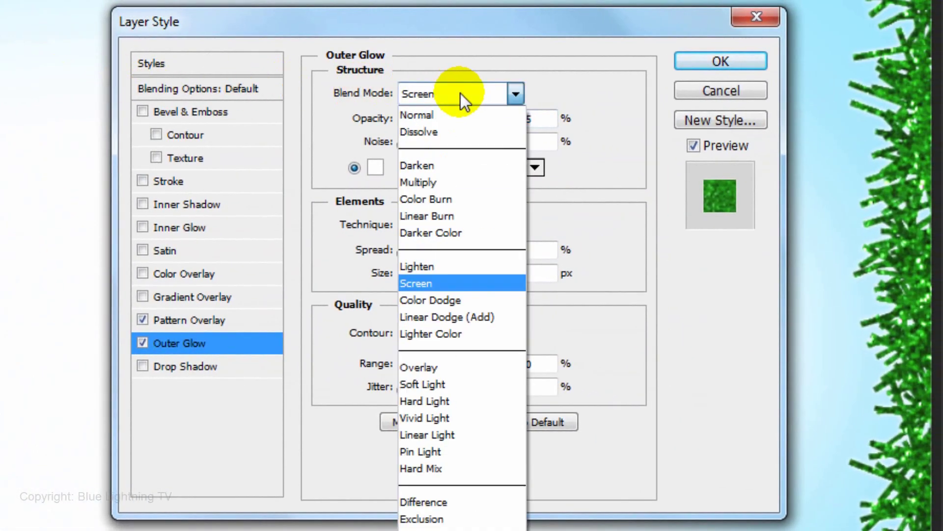
pyautogui.click(447, 133)
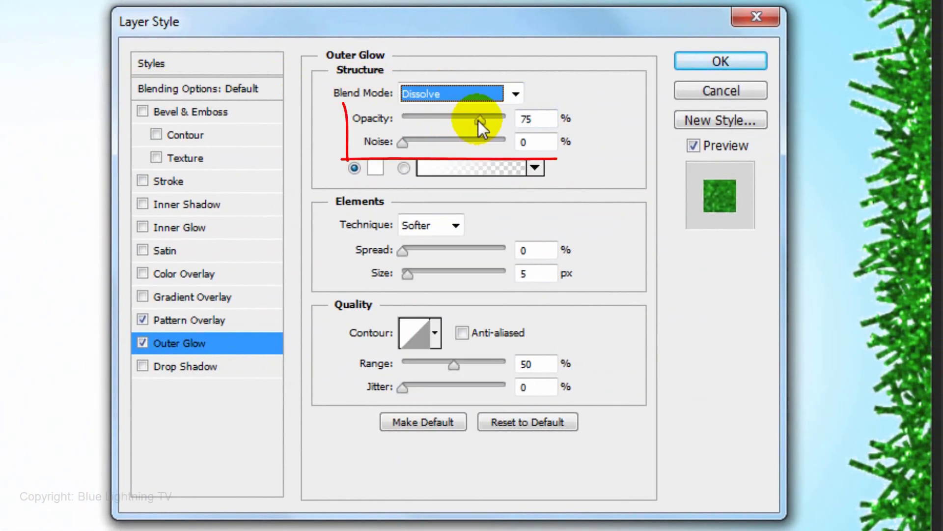
pyautogui.moveTo(479, 120); pyautogui.dragTo(509, 120)
pyautogui.moveTo(402, 143); pyautogui.dragTo(541, 162)
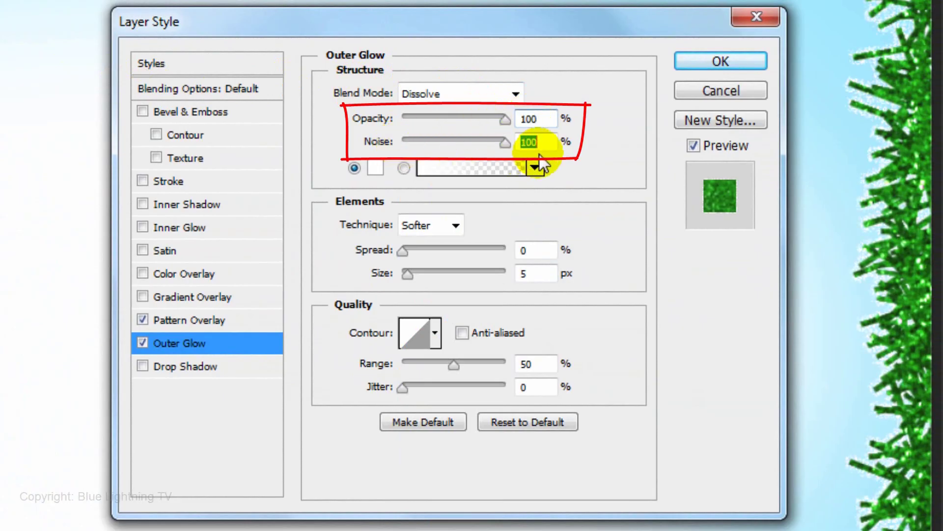
pyautogui.click(548, 278)
pyautogui.press('BackSpace')
pyautogui.write('30')
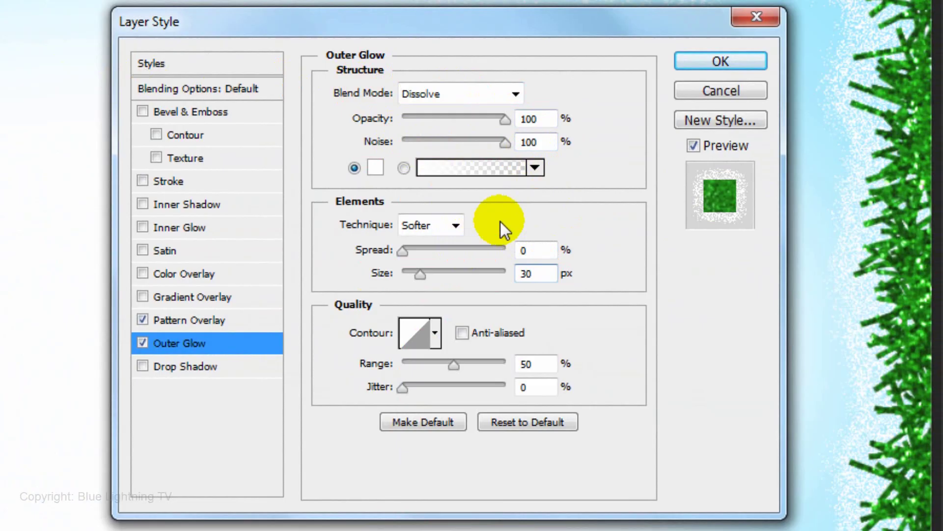
pyautogui.click(697, 61)
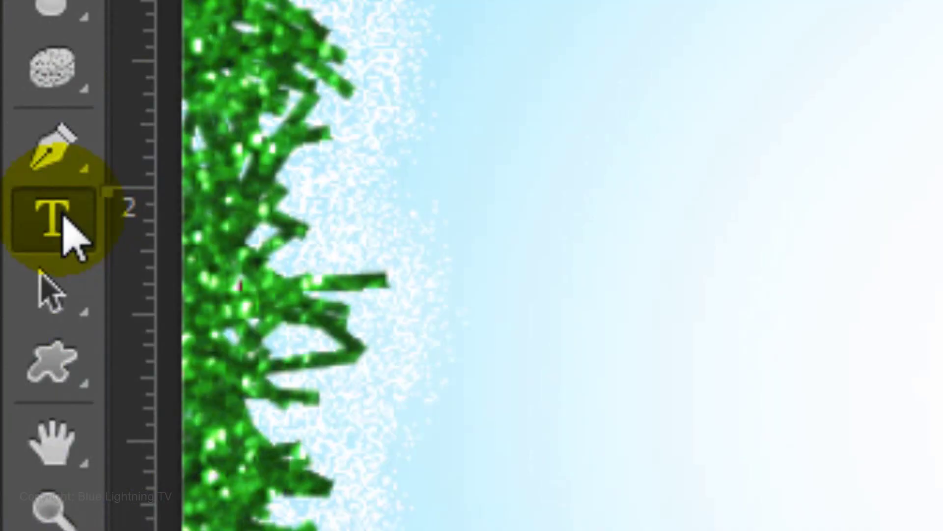
# Add a black Bebas Neue type layer reading HAPPY, with HOLIDAYS! on a second line.
pyautogui.rightClick(12, 246)
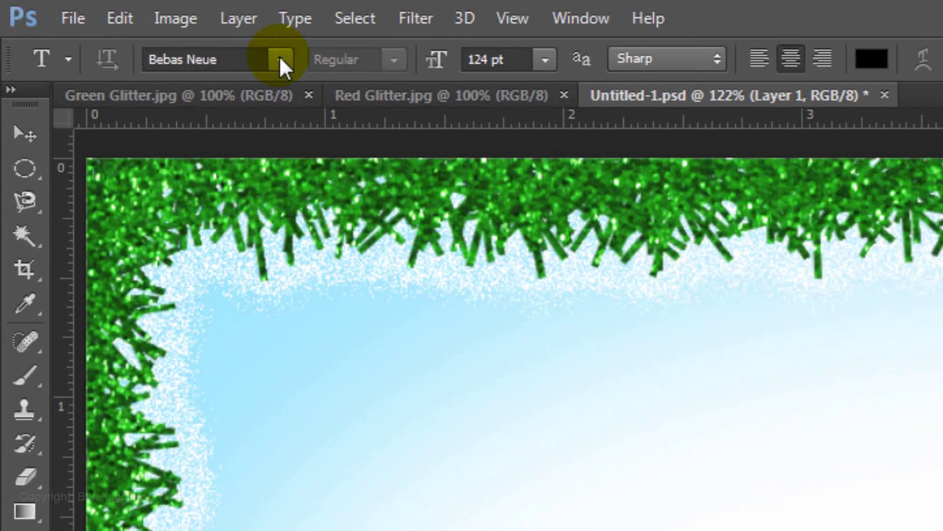
pyautogui.click(280, 59)
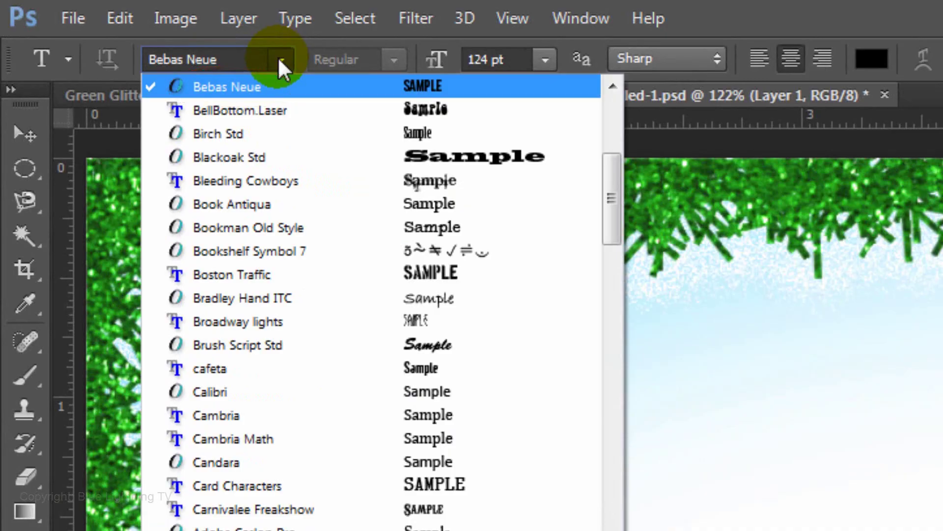
pyautogui.click(279, 57)
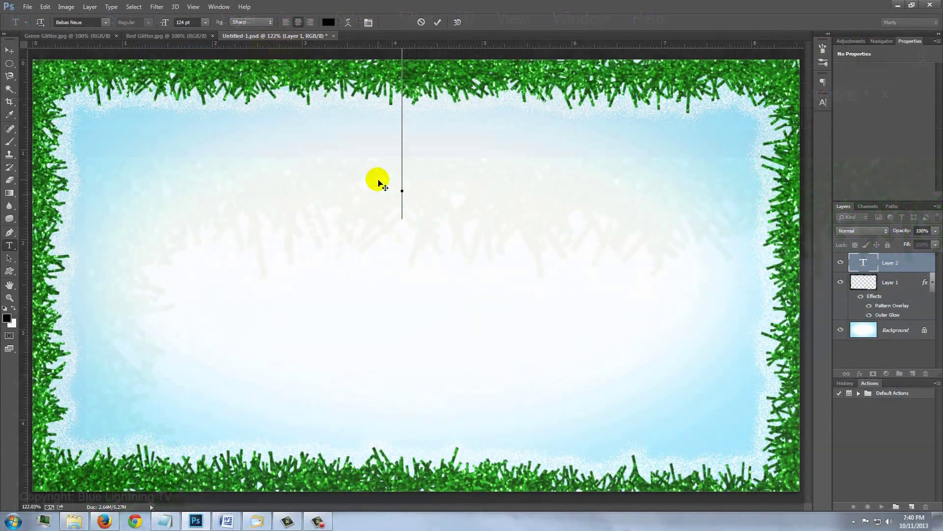
pyautogui.write('HAPPY')
pyautogui.press('Return')
pyautogui.write('HOLIDAY')
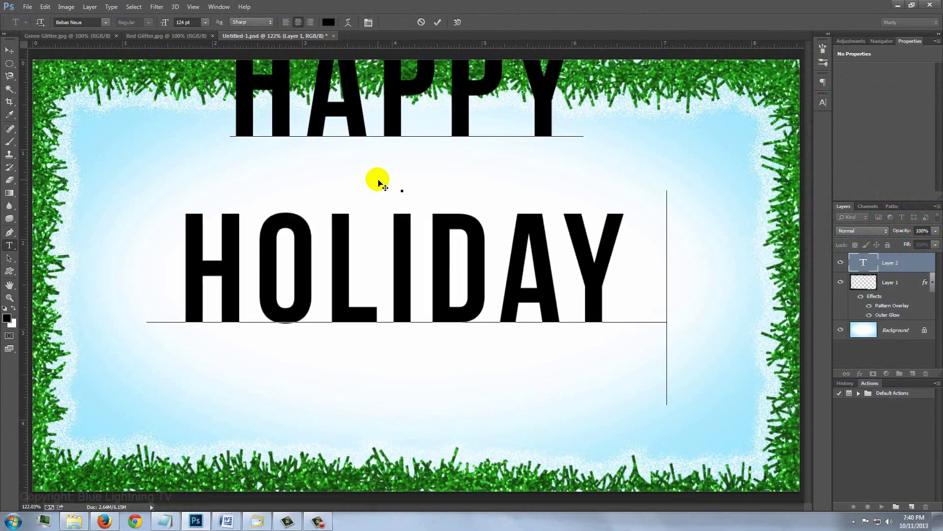
pyautogui.write('S!')
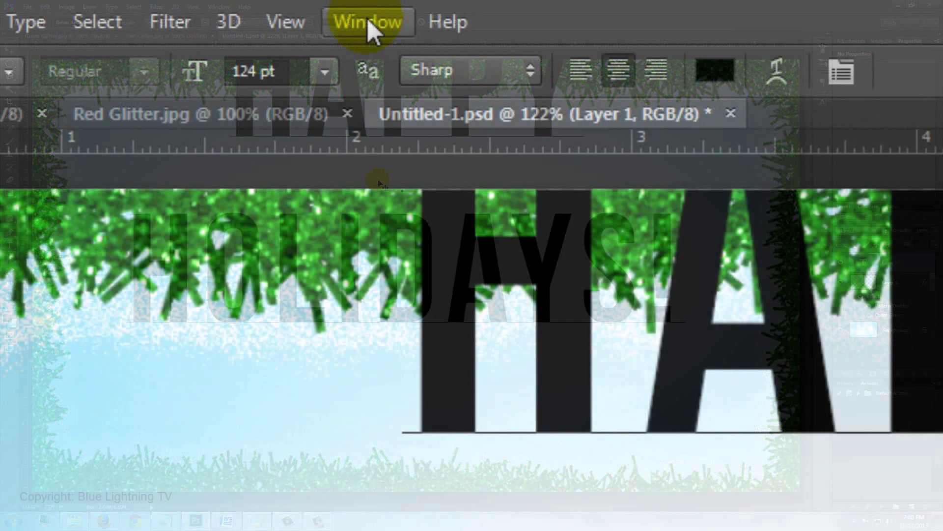
# Show the Character panel and give the HOLIDAYS! line an 86 pt baseline shift.
pyautogui.click(367, 21)
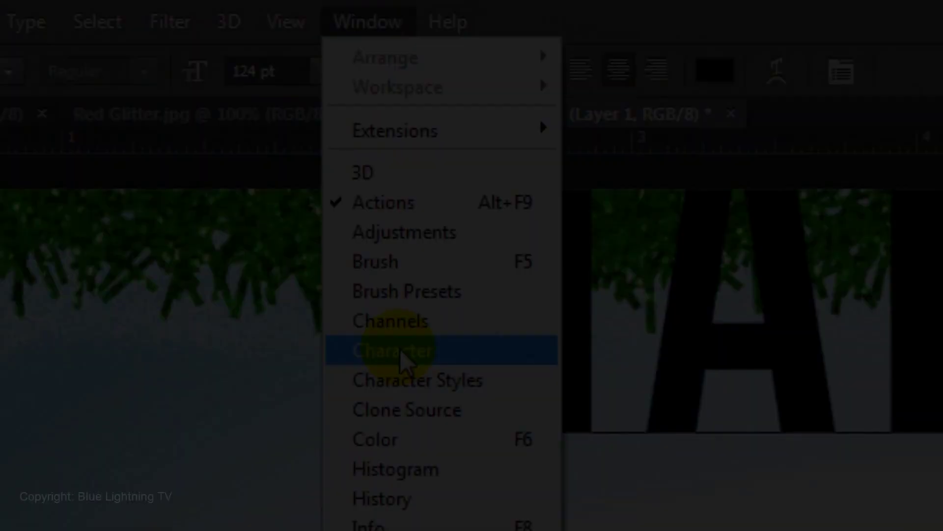
pyautogui.click(400, 349)
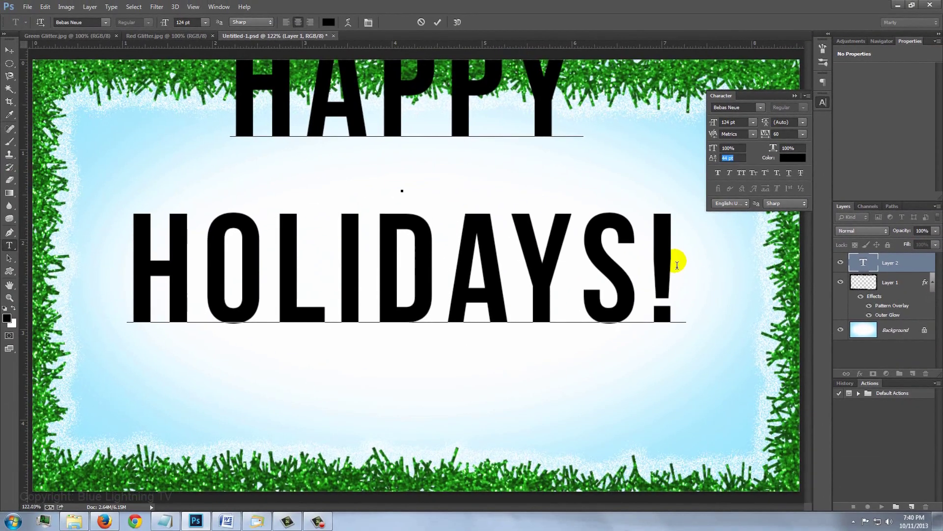
pyautogui.moveTo(677, 266); pyautogui.dragTo(69, 259)
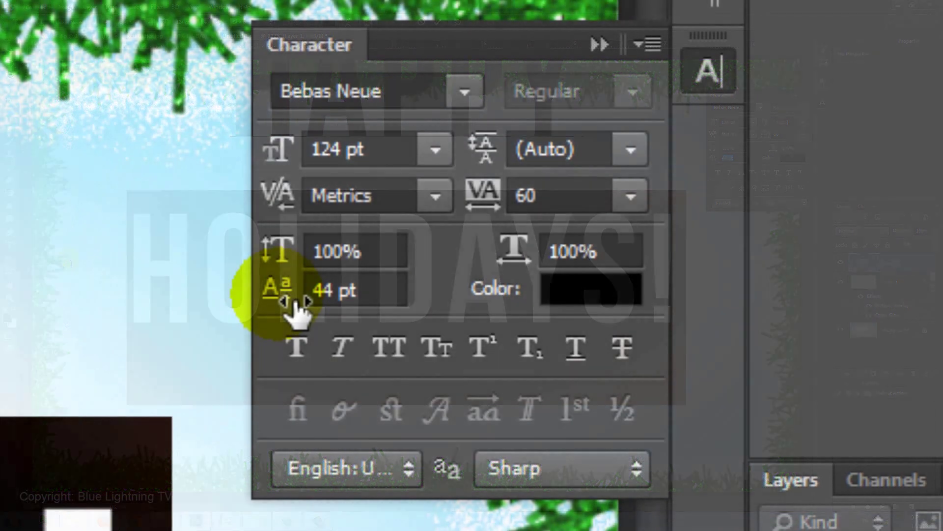
pyautogui.click(294, 305)
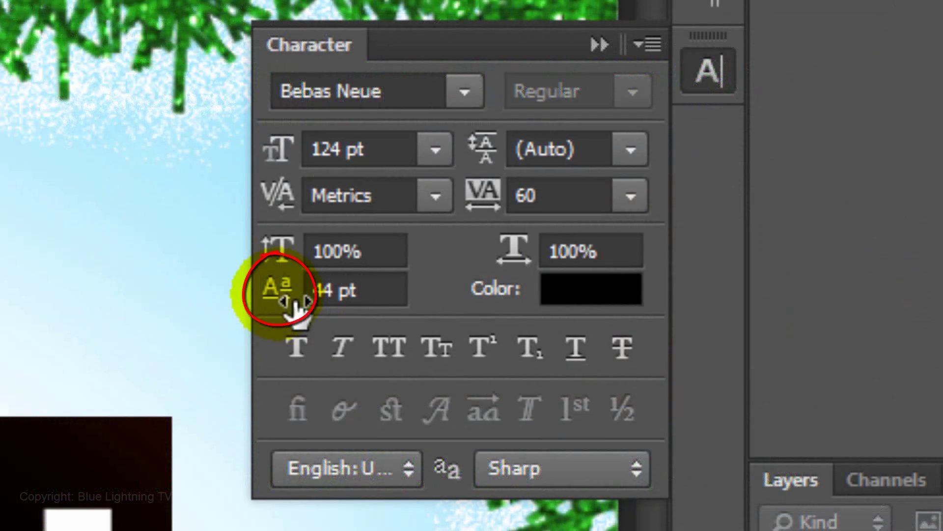
pyautogui.moveTo(295, 305); pyautogui.dragTo(380, 301)
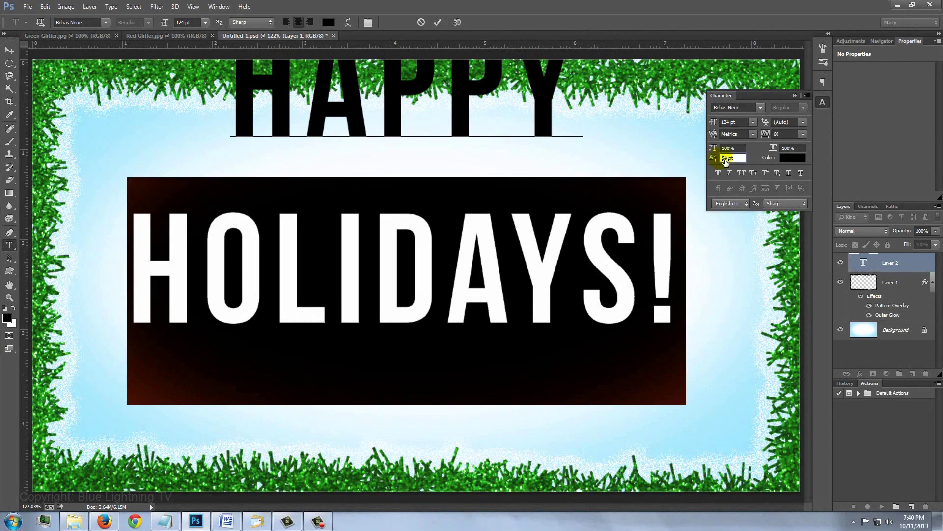
pyautogui.write('86')
pyautogui.press('Return')
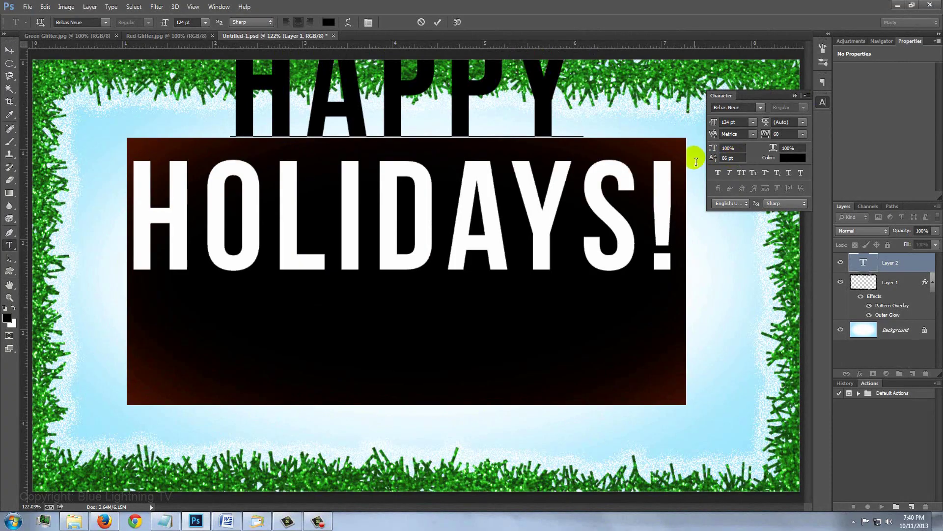
pyautogui.click(696, 163)
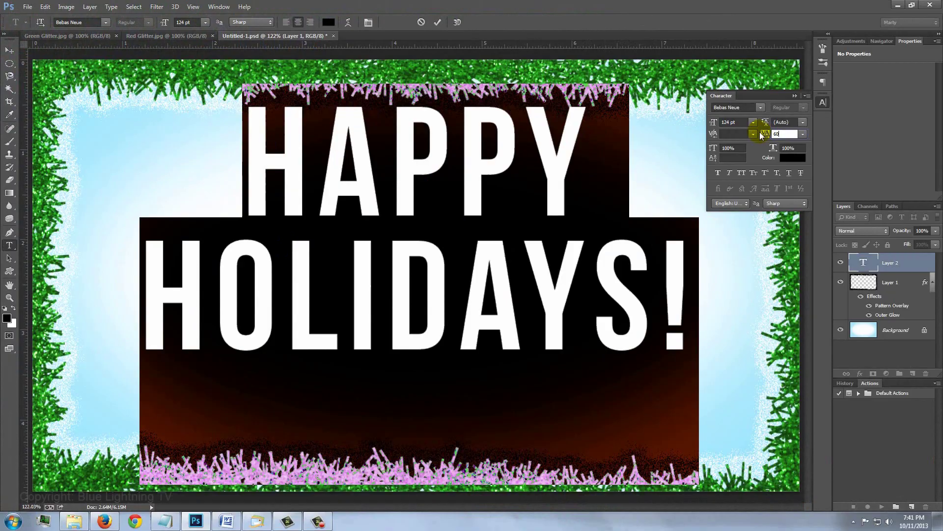
# Hide the Character panel and Ctrl-click the HAPPY HOLIDAYS! layer to select its letters.
pyautogui.click(794, 95)
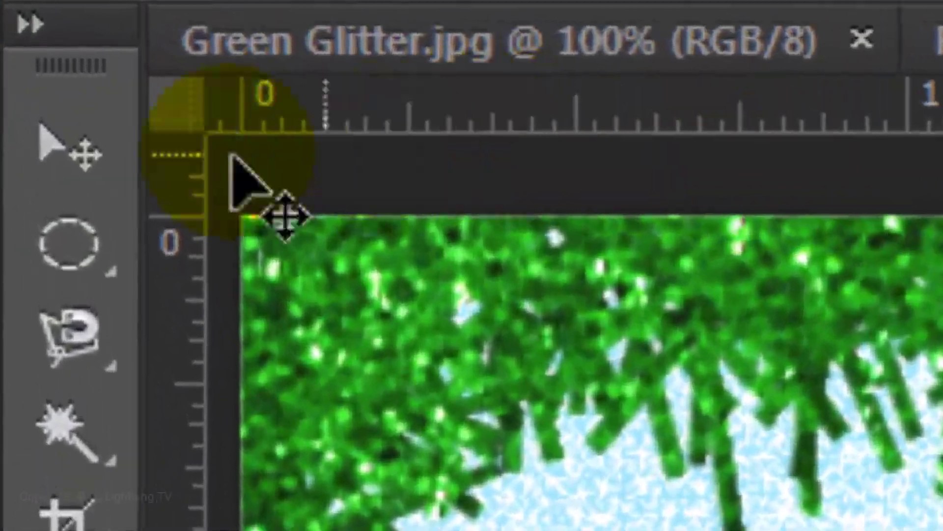
pyautogui.click(70, 153)
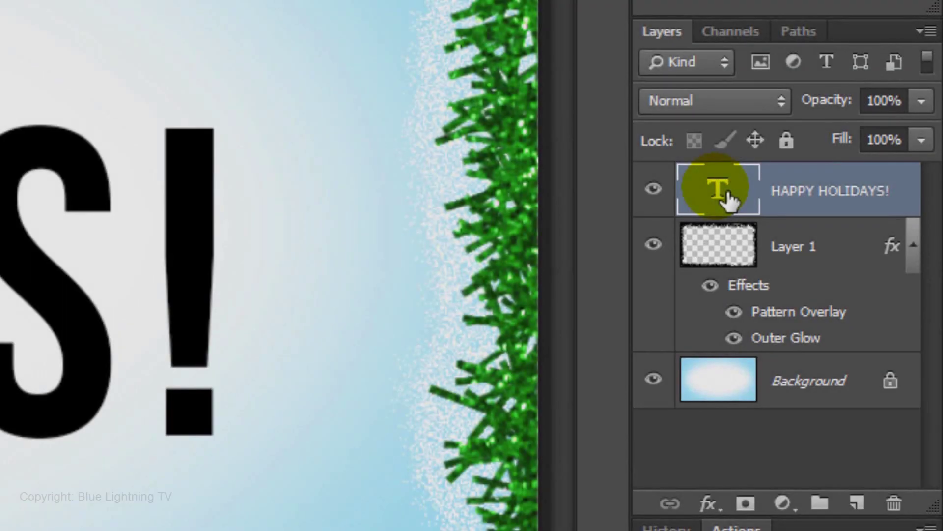
pyautogui.press('ctrl')
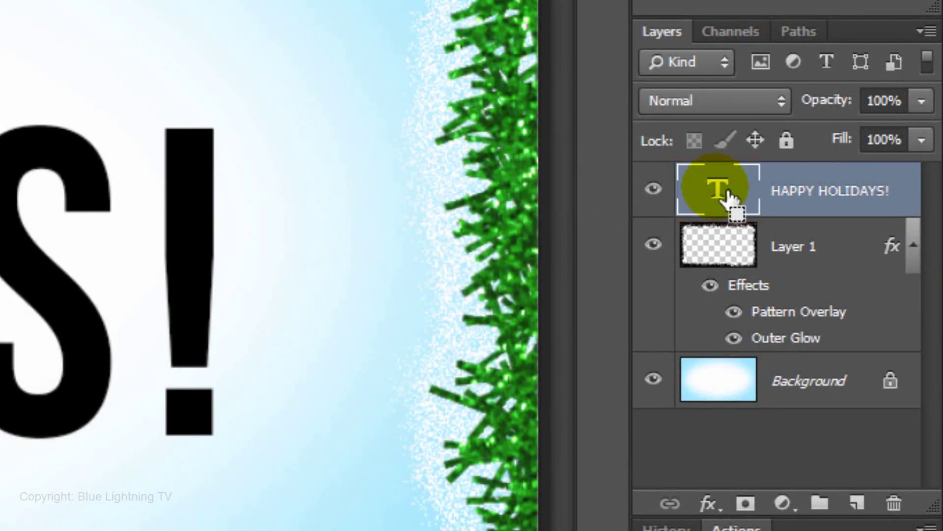
pyautogui.keyDown('ctrl'); pyautogui.click(727, 195); pyautogui.keyUp('ctrl')
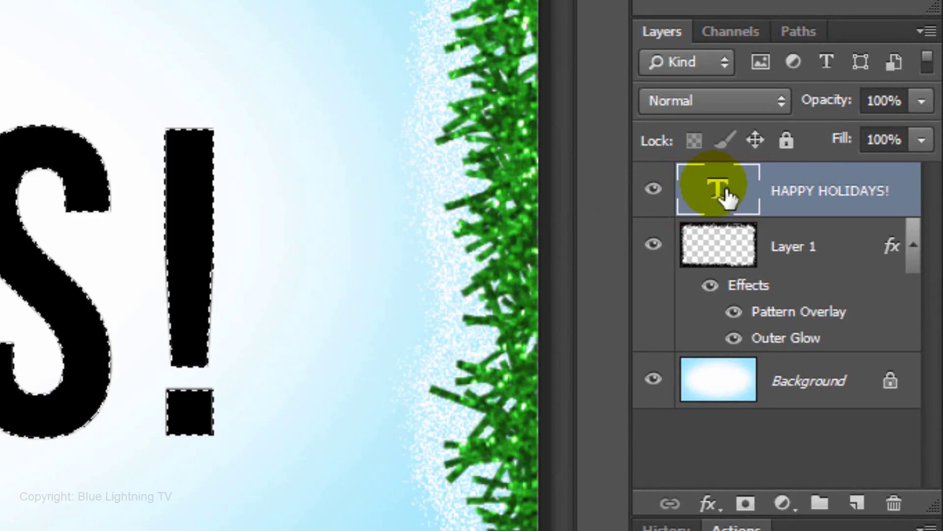
# Convert the letter selection into a work path and hide the type layer.
pyautogui.click(800, 32)
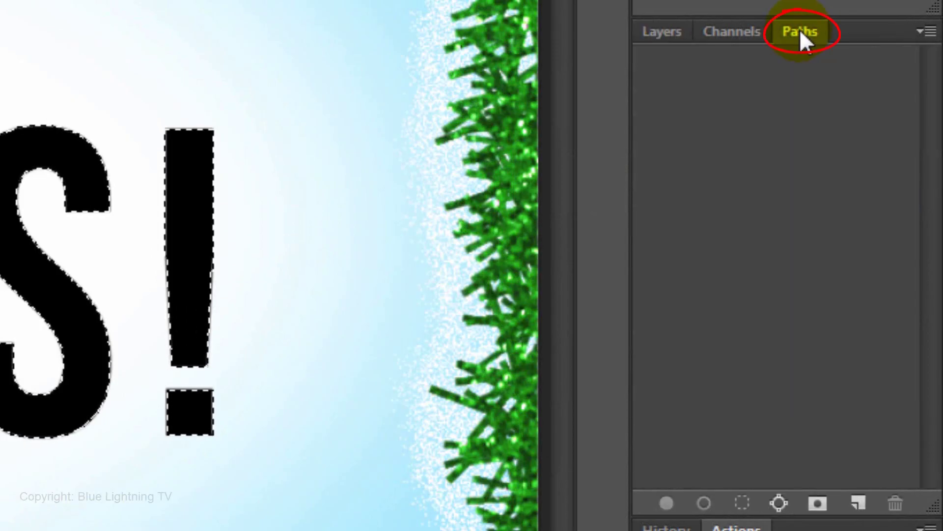
pyautogui.click(922, 29)
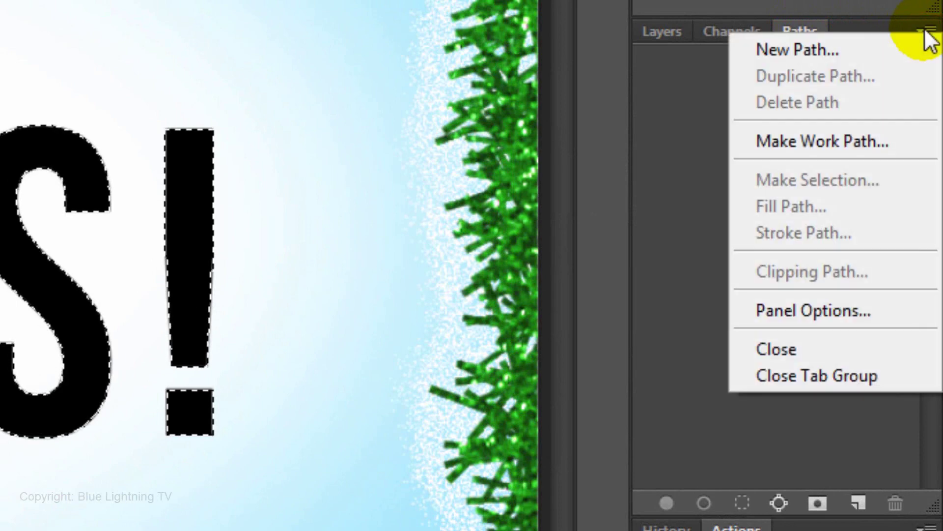
pyautogui.click(863, 137)
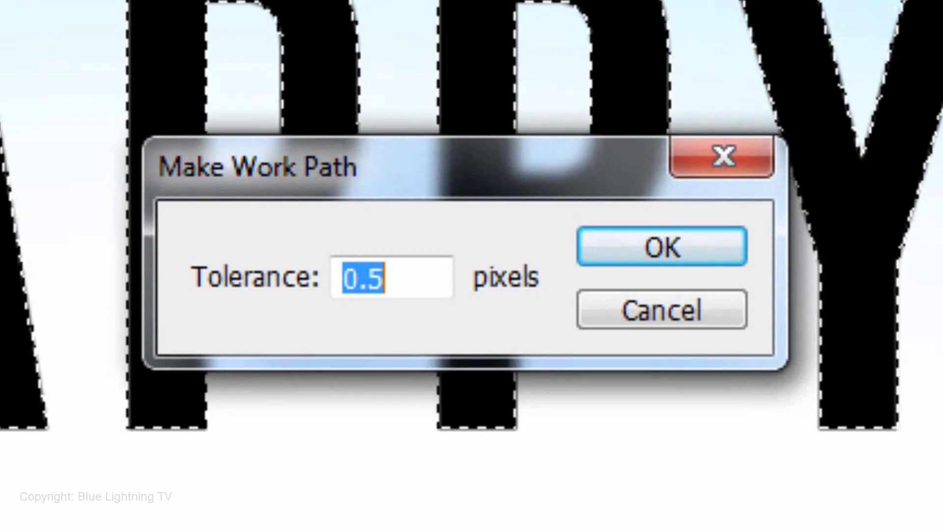
pyautogui.click(673, 245)
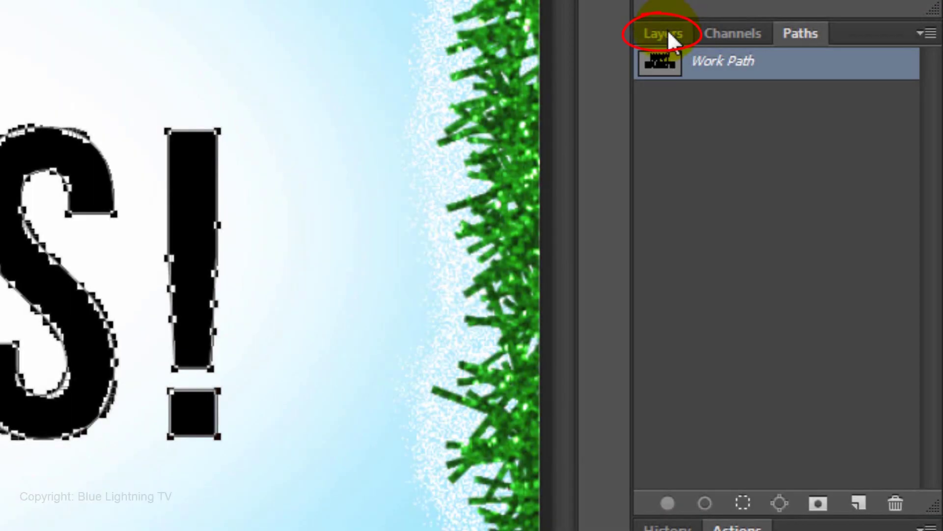
pyautogui.click(667, 32)
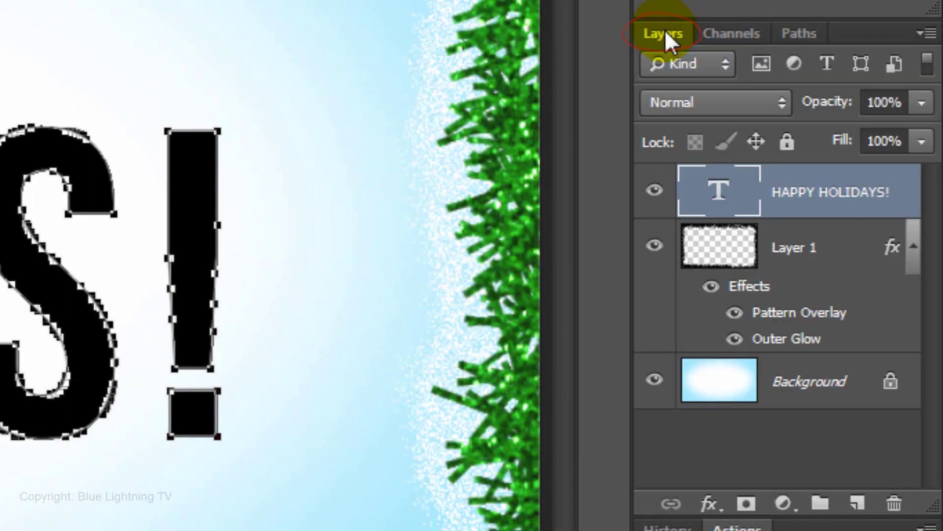
pyautogui.click(669, 190)
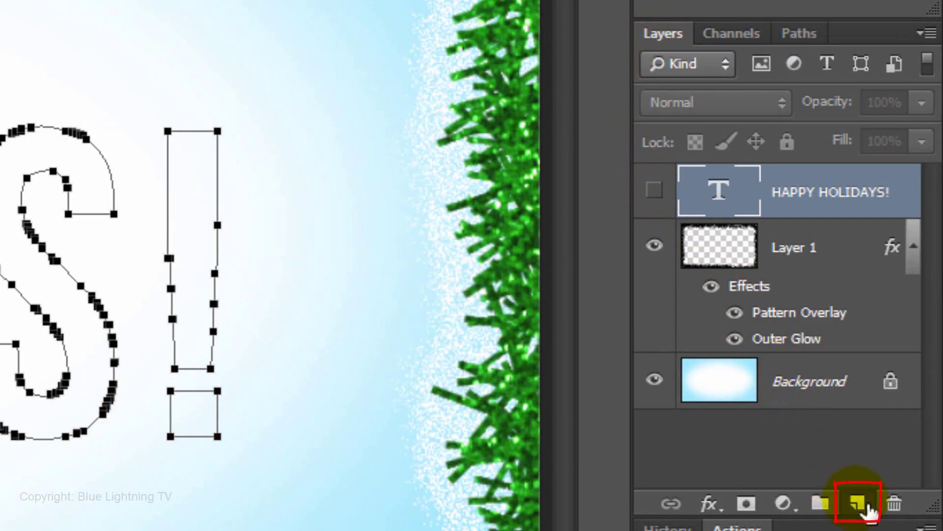
# Create a new empty layer and select the Brush tool at size 25.
pyautogui.click(868, 510)
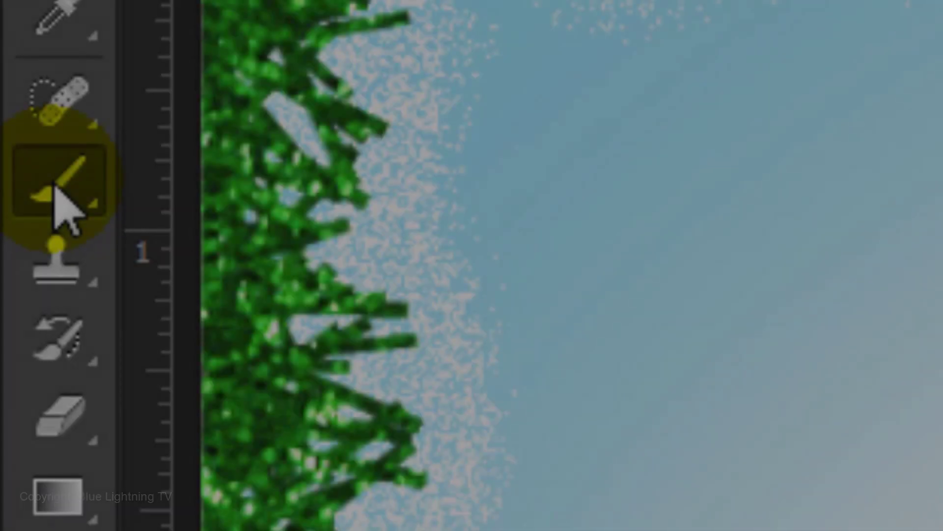
pyautogui.click(57, 187)
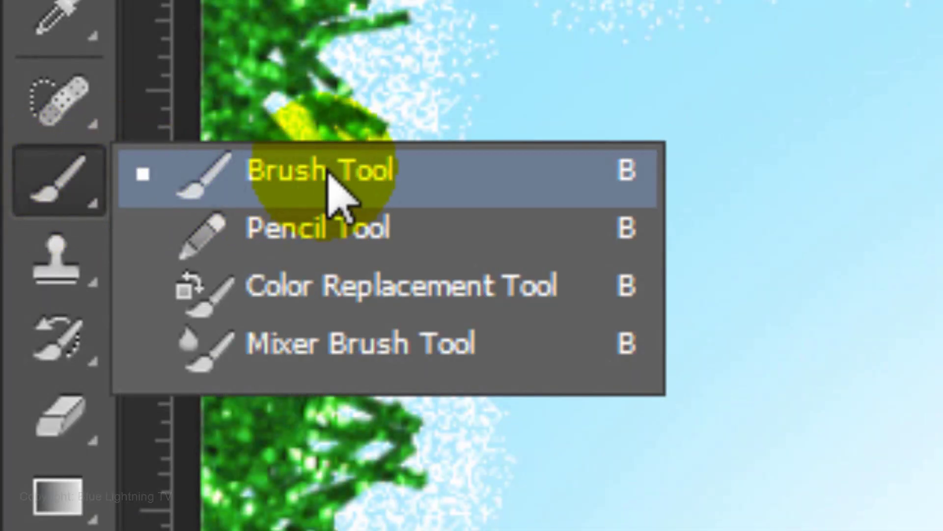
pyautogui.click(334, 191)
pyautogui.click(150, 69)
pyautogui.write('2')
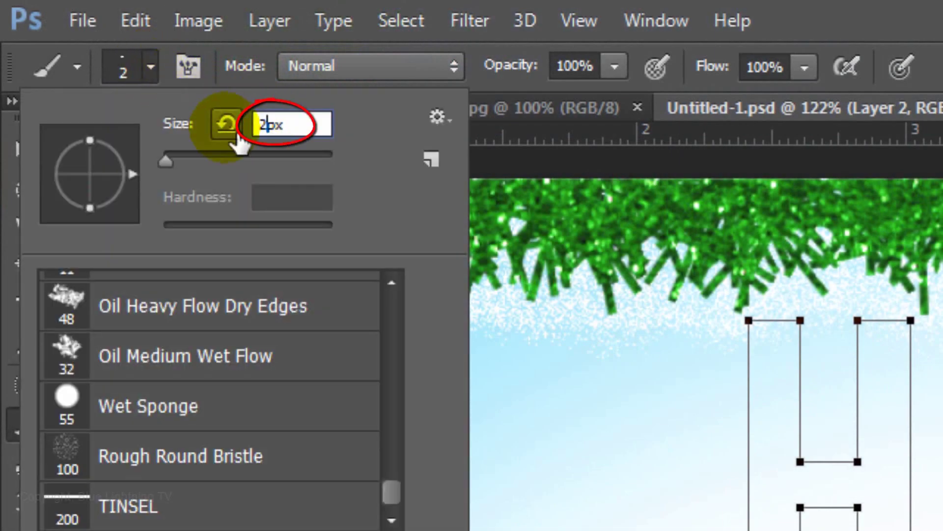
pyautogui.write('5')
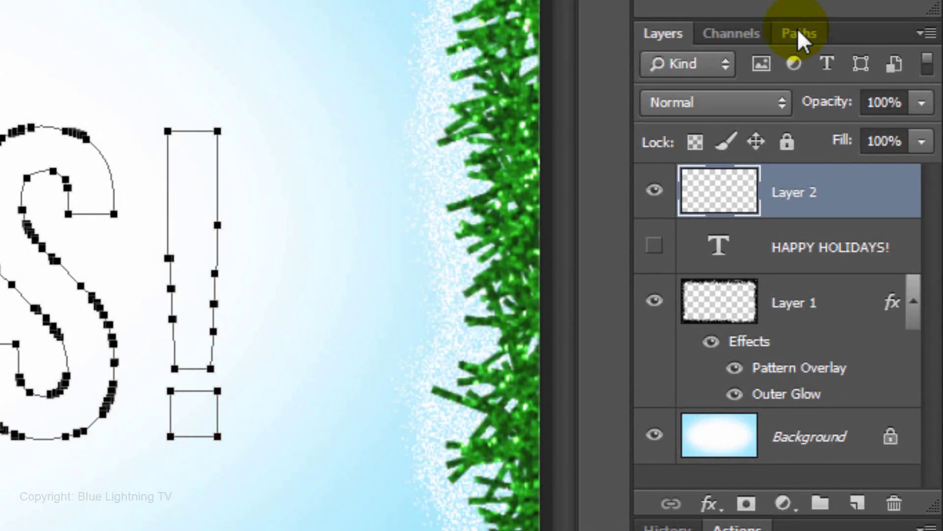
# Stroke the work path with the tinsel brush.
pyautogui.click(799, 35)
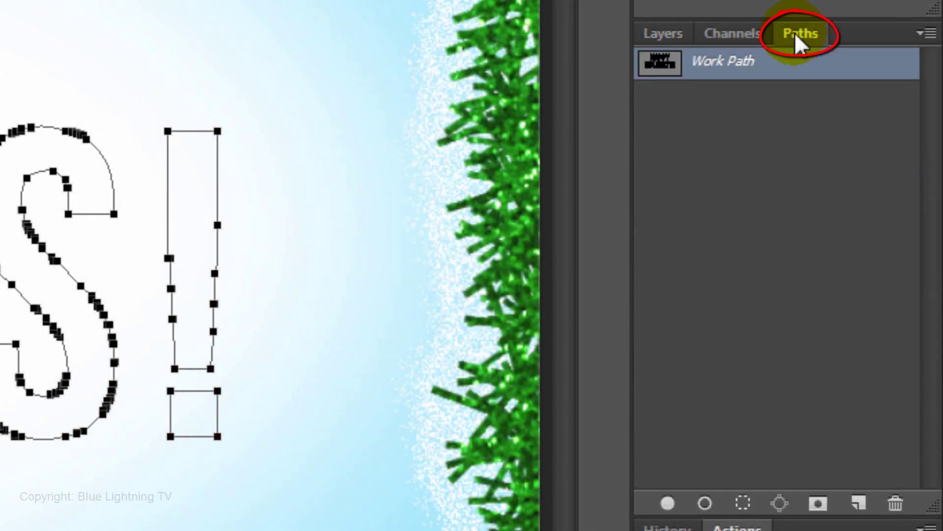
pyautogui.click(925, 34)
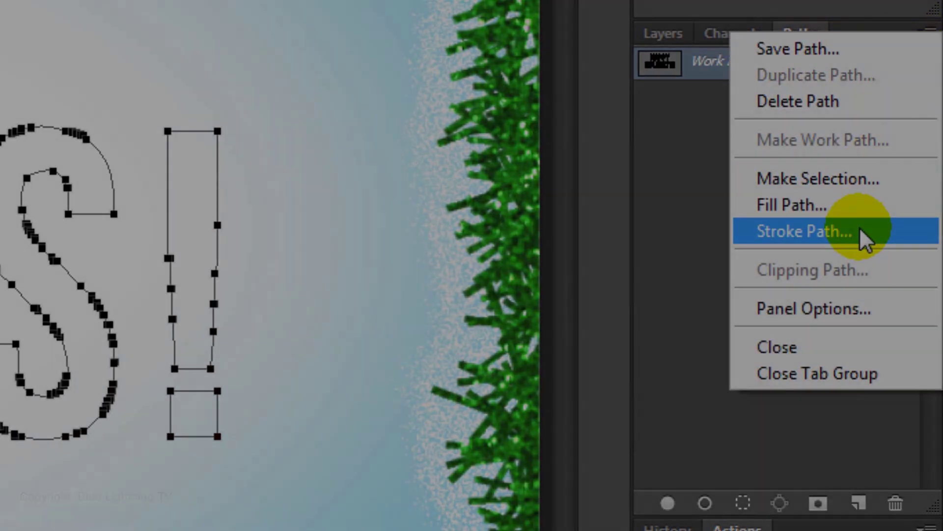
pyautogui.click(865, 239)
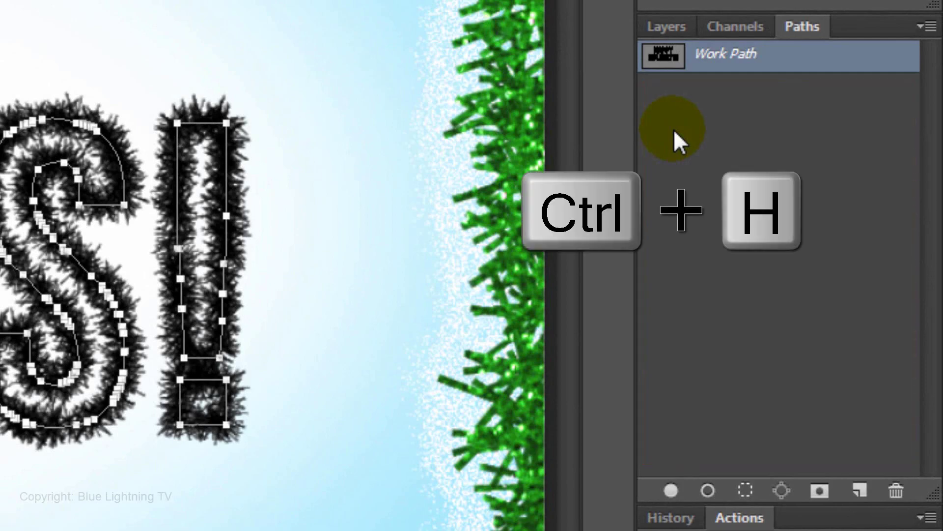
# Hide the path outline and give Layer 2 a red glitter Pattern Overlay.
pyautogui.click(674, 128)
pyautogui.click(653, 31)
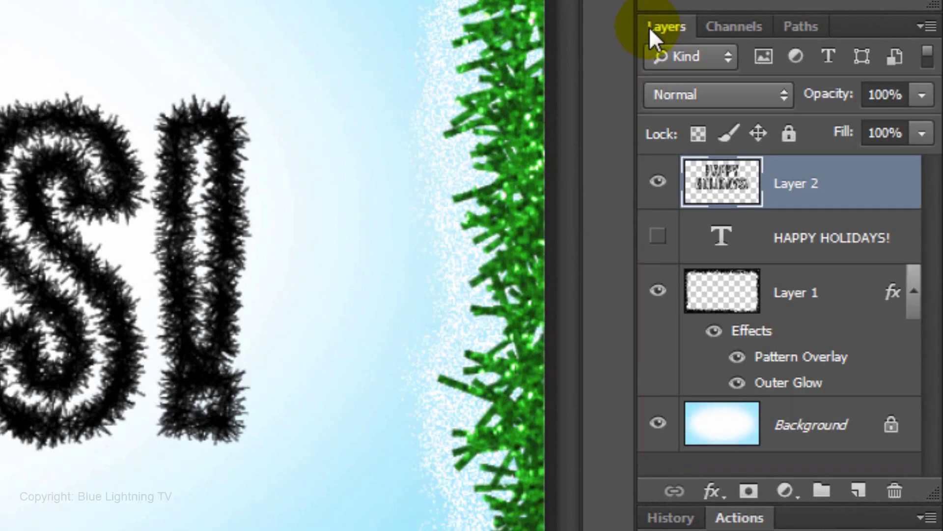
pyautogui.doubleClick(736, 185)
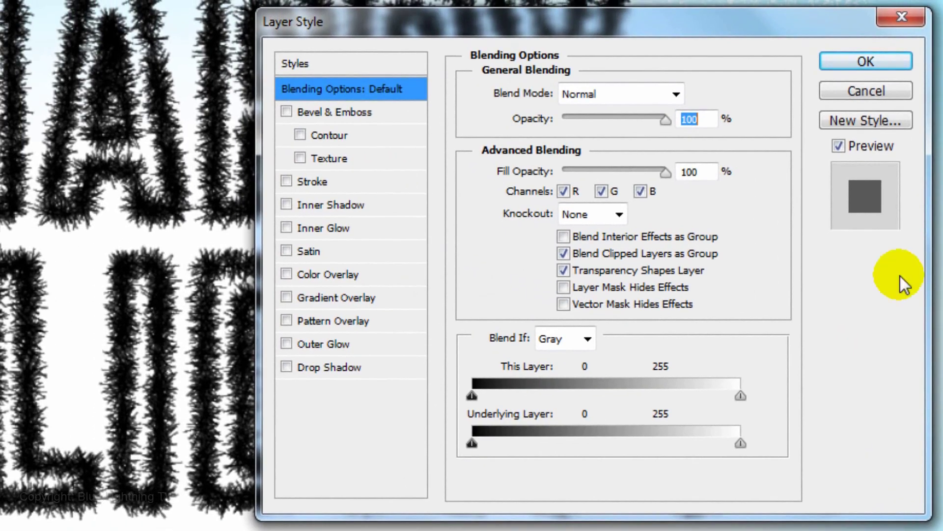
pyautogui.click(330, 322)
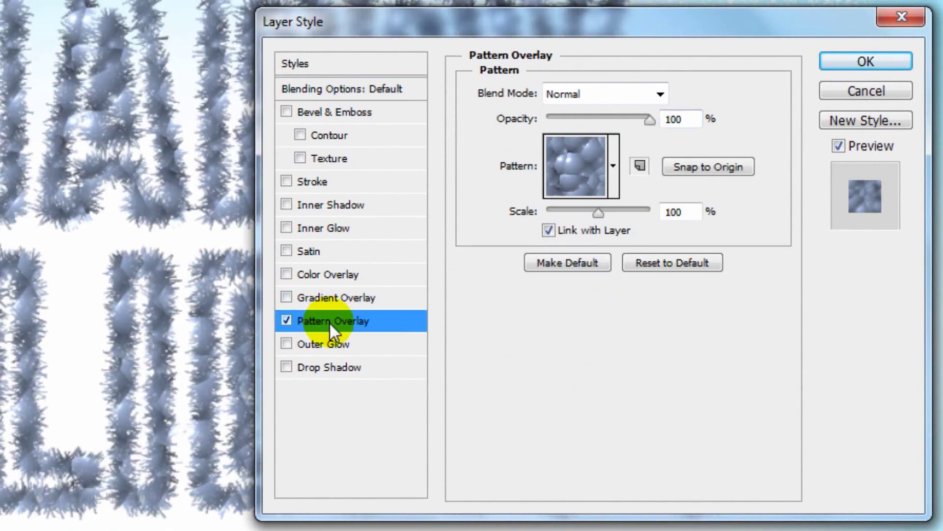
pyautogui.click(613, 167)
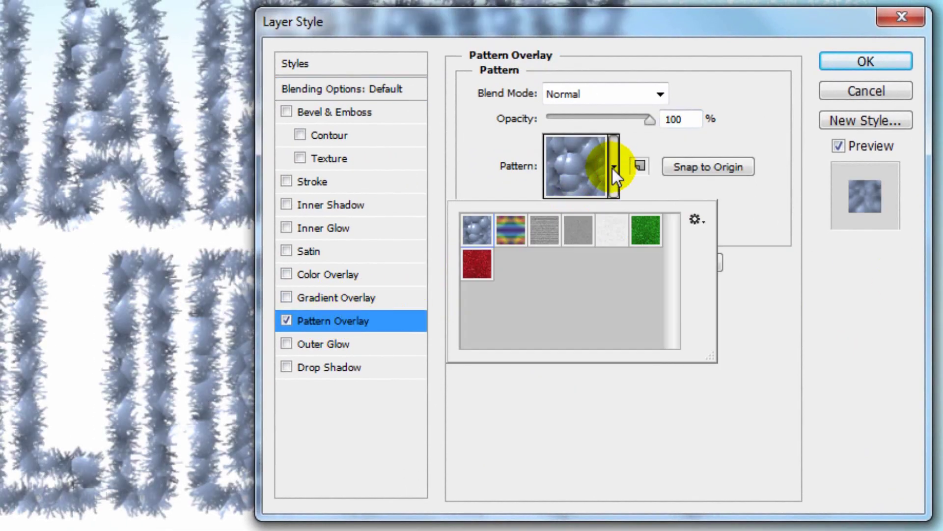
pyautogui.click(477, 264)
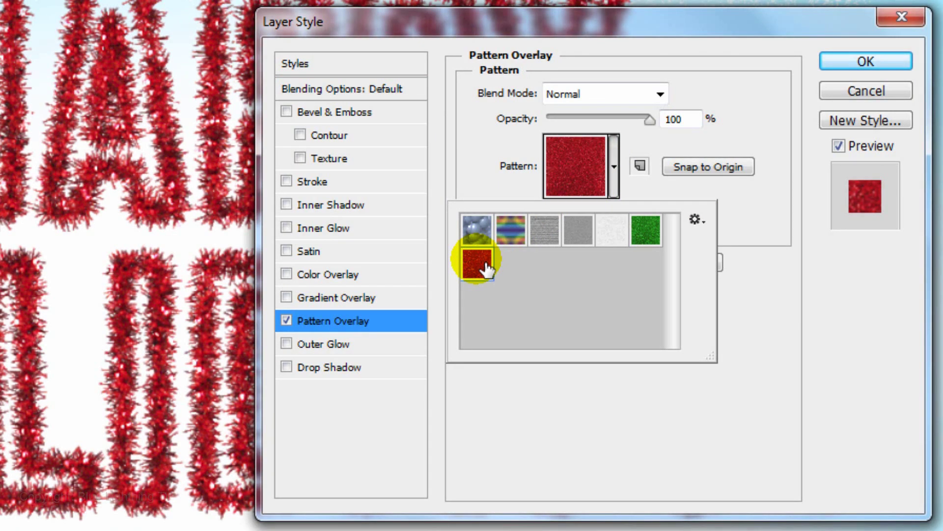
pyautogui.click(755, 221)
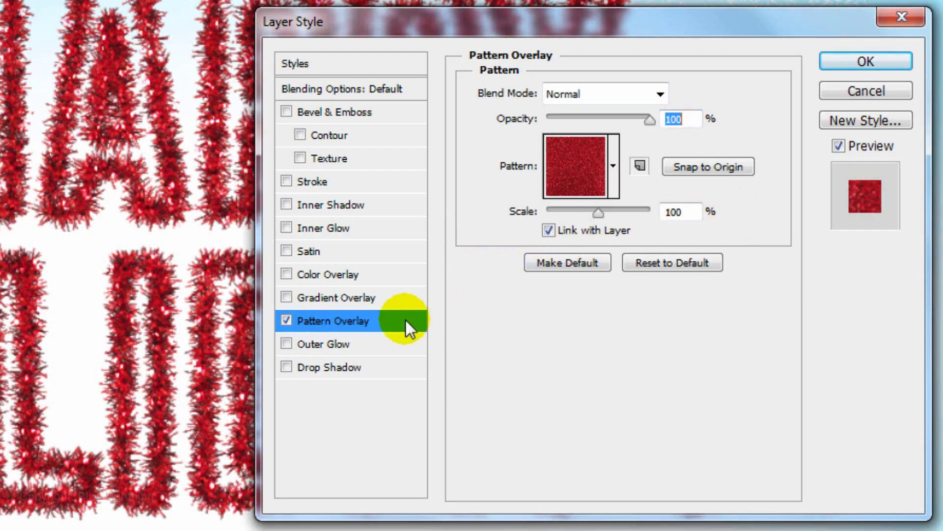
# Add a drop shadow with opacity 30, distance 8 and size 3.
pyautogui.click(344, 367)
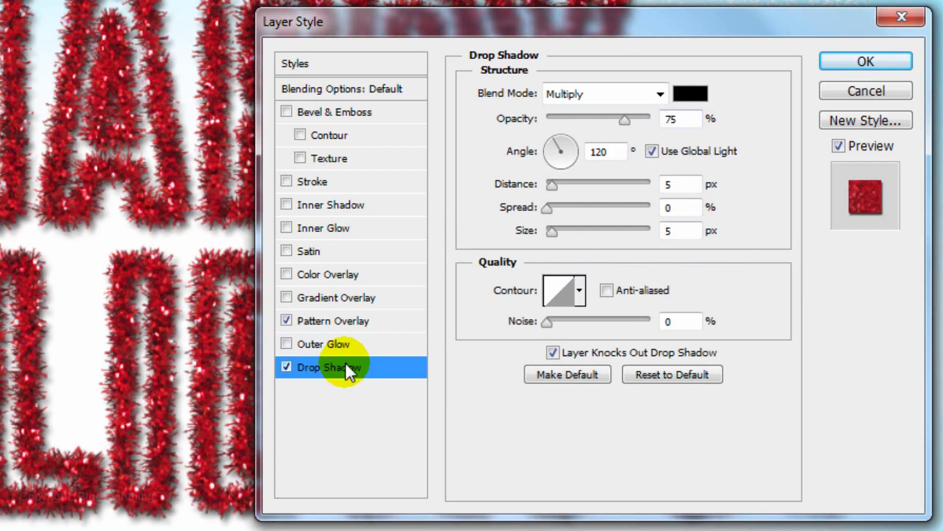
pyautogui.doubleClick(681, 119)
pyautogui.write('30')
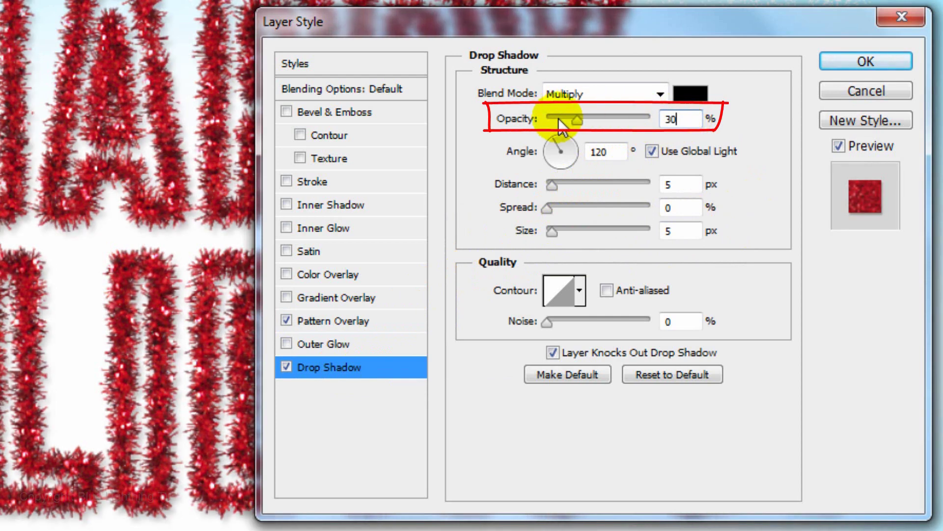
pyautogui.doubleClick(678, 185)
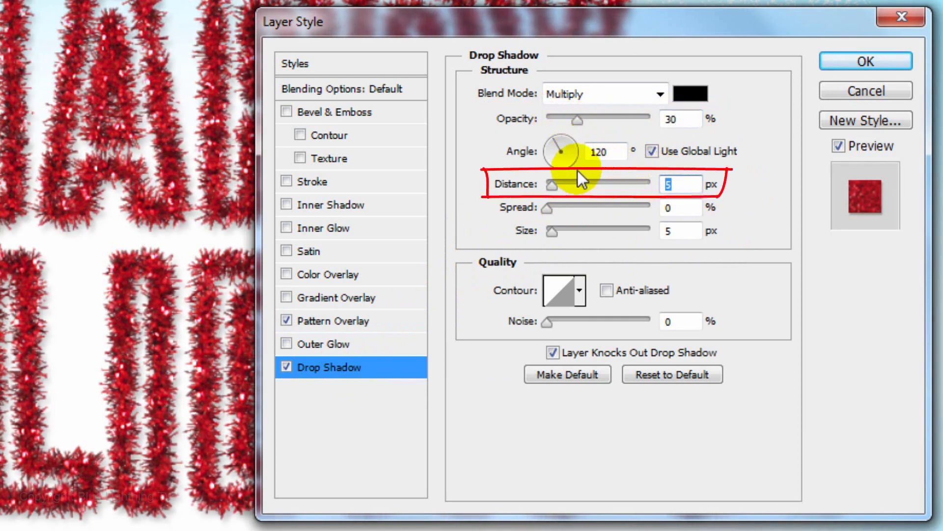
pyautogui.write('8')
pyautogui.doubleClick(681, 231)
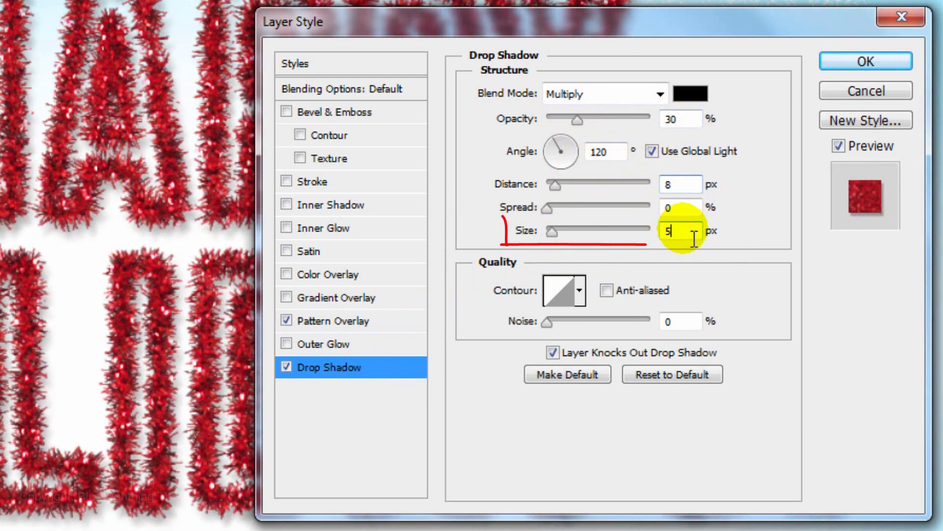
pyautogui.write('3')
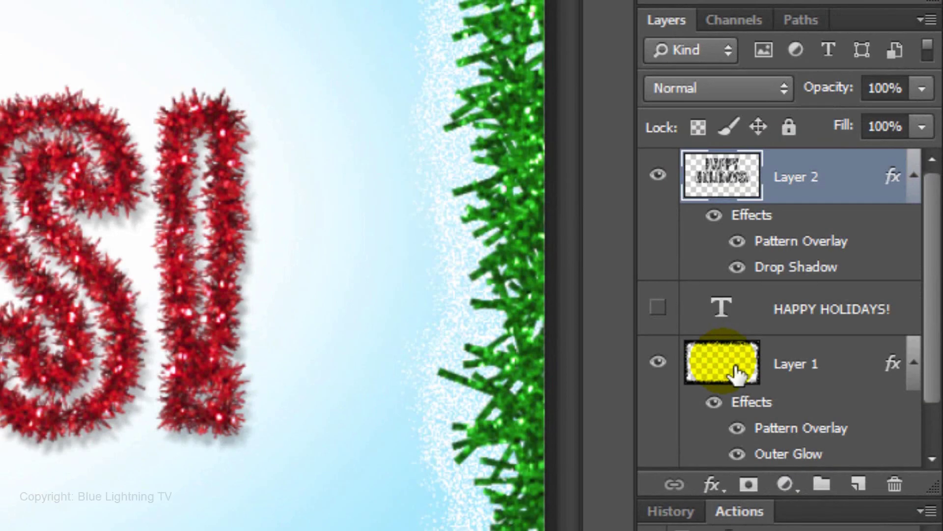
# Select Layer 1 and choose the Freebooter Script font.
pyautogui.click(738, 373)
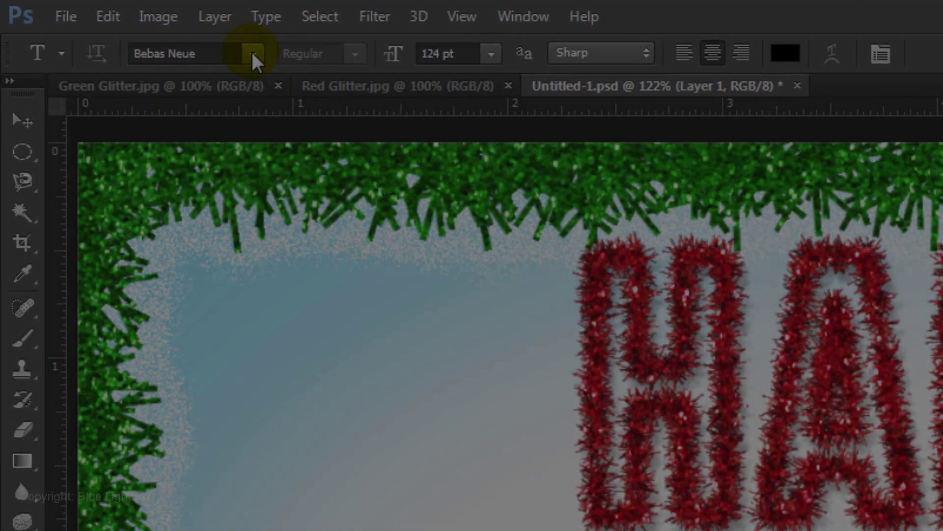
pyautogui.click(253, 53)
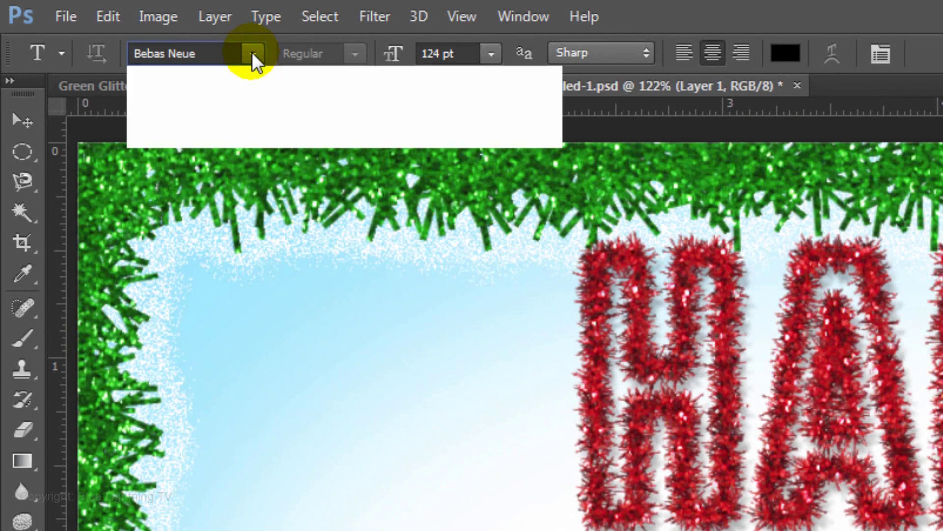
pyautogui.moveTo(552, 145); pyautogui.dragTo(527, 297)
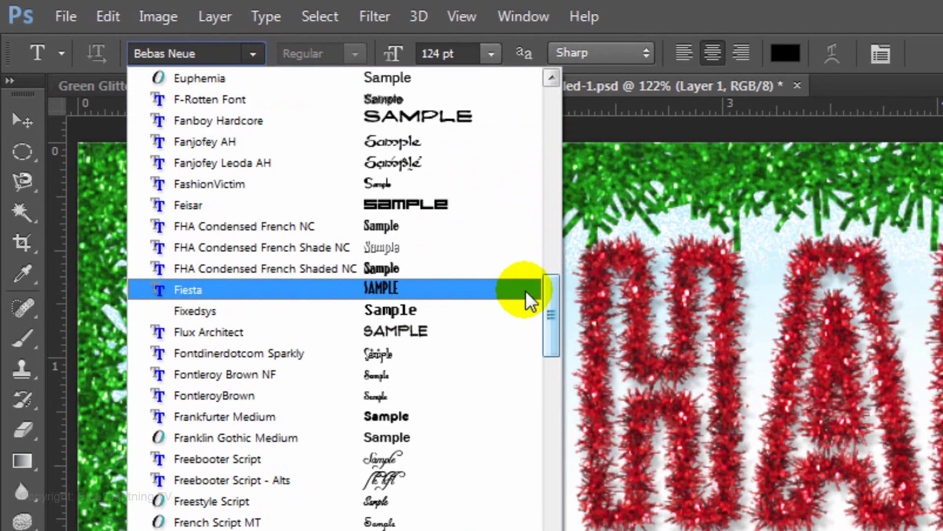
pyautogui.click(249, 457)
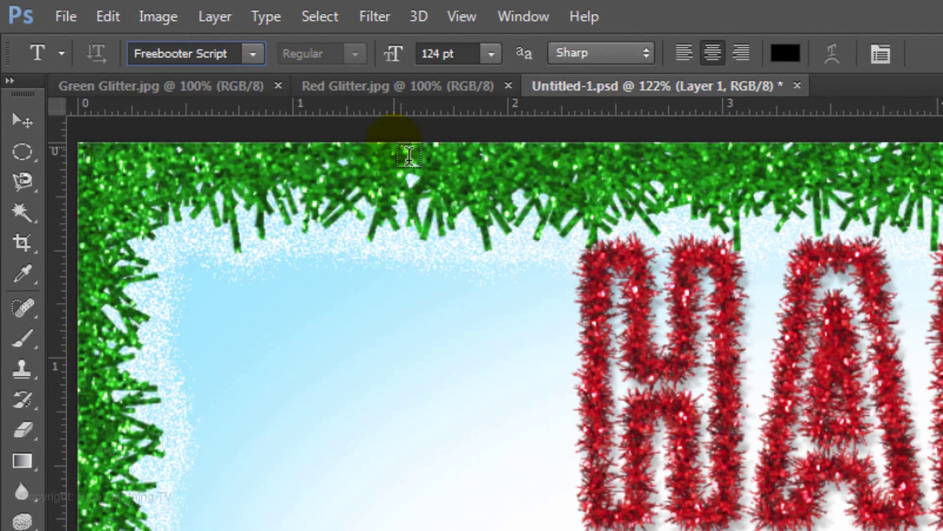
# Type 'from The Smith Family' at 30 pt and switch to the Move tool.
pyautogui.click(449, 54)
pyautogui.press('BackSpace')
pyautogui.press('BackSpace')
pyautogui.press('BackSpace')
pyautogui.write('30')
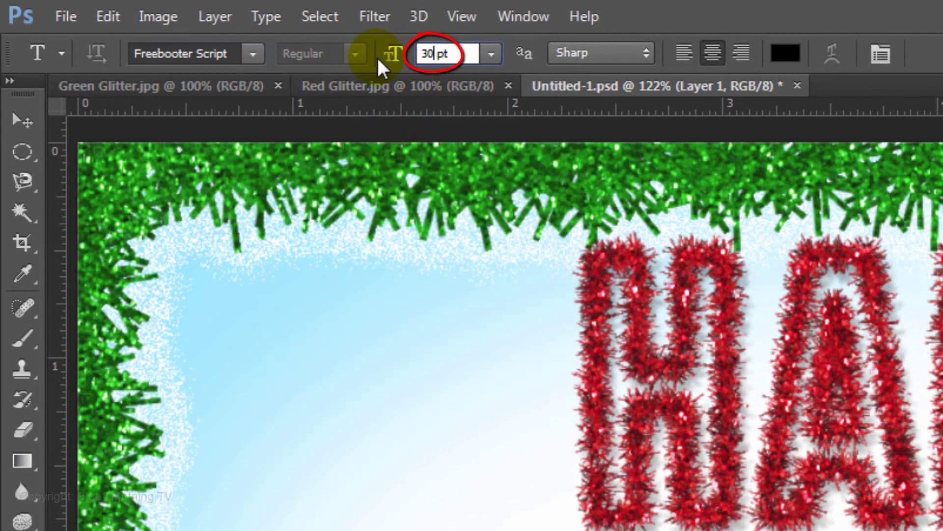
pyautogui.press('Return')
pyautogui.write('from The')
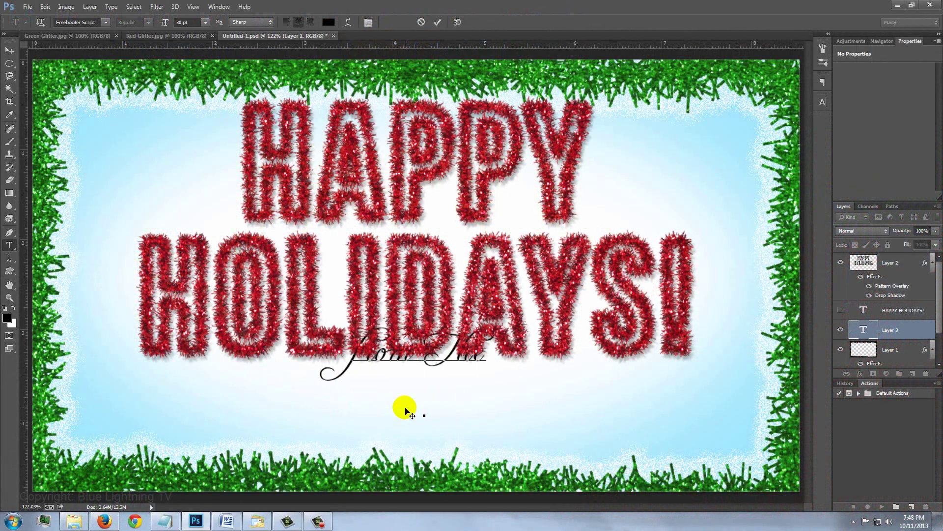
pyautogui.write(' Smith Family')
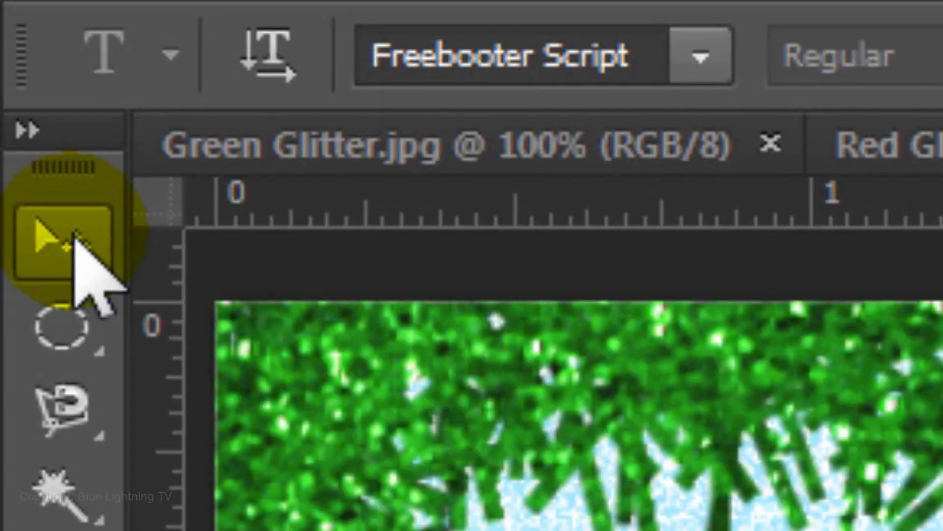
pyautogui.click(75, 236)
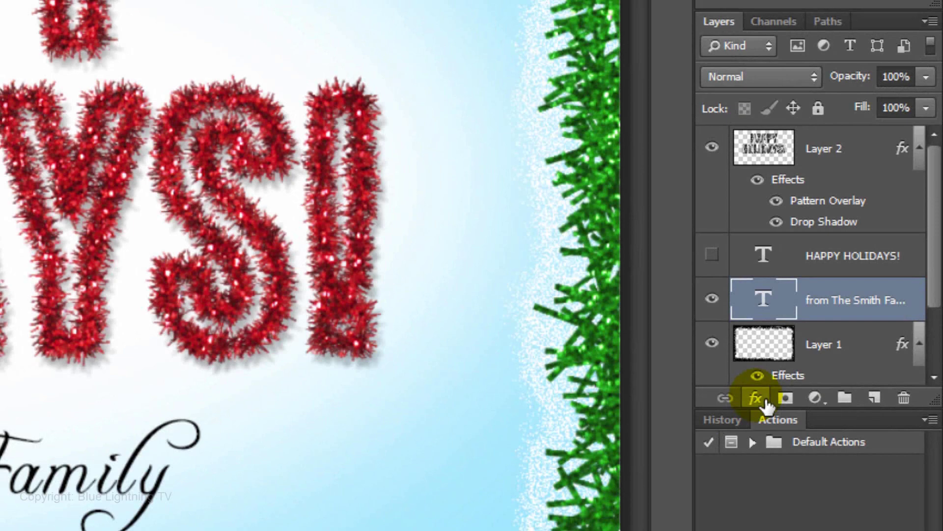
# Give the script text a white Stroke effect.
pyautogui.click(758, 399)
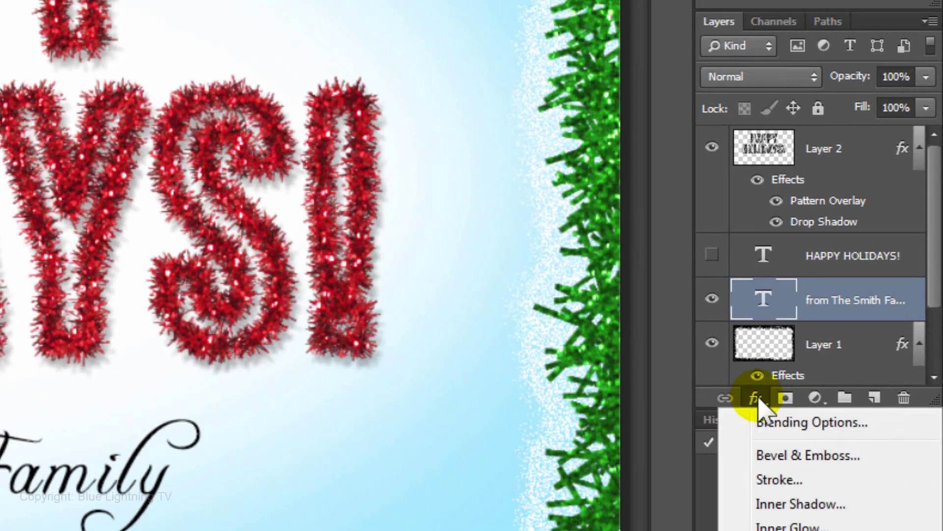
pyautogui.click(774, 480)
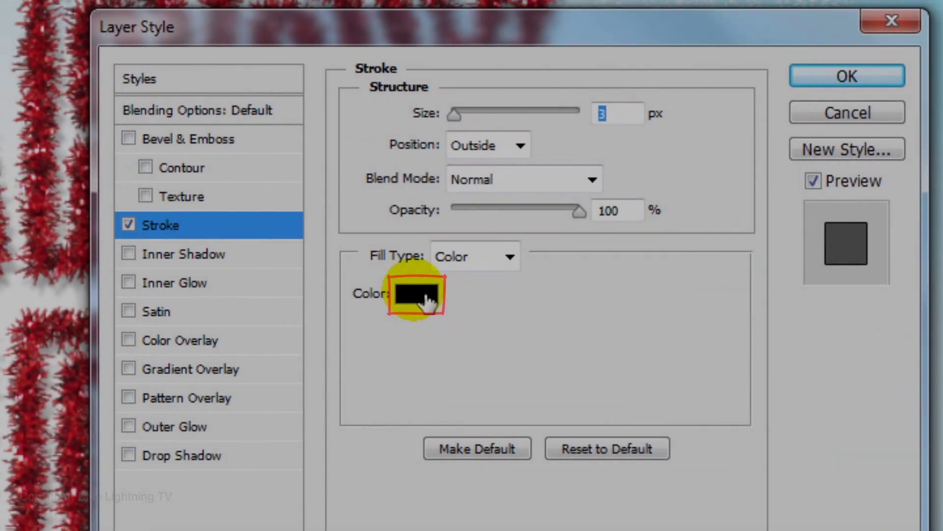
pyautogui.click(426, 301)
pyautogui.click(96, 109)
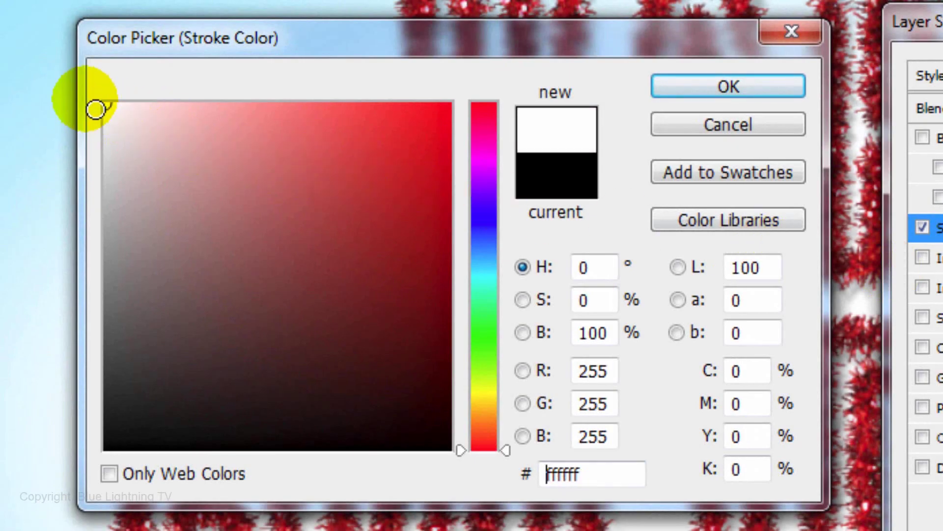
pyautogui.click(713, 87)
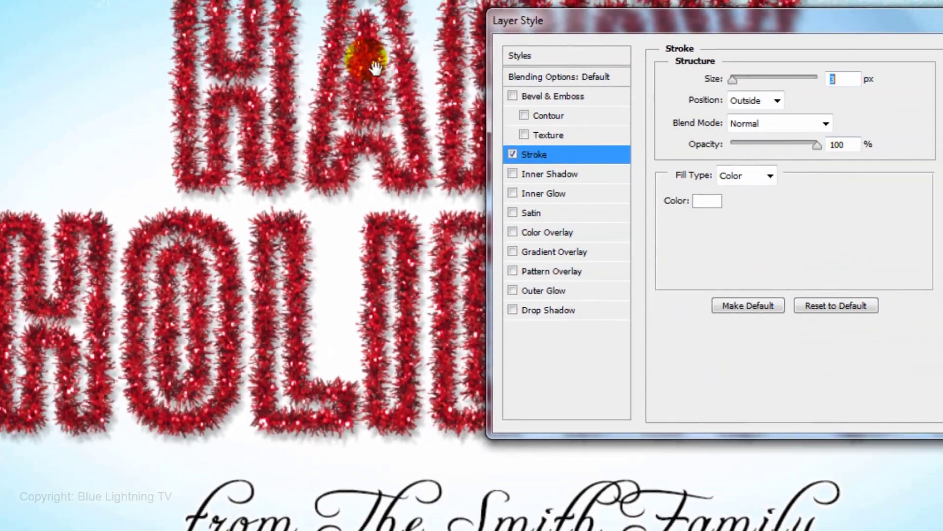
# Add a Normal-mode drop shadow in #99e8ff with 40% spread and size 8.
pyautogui.click(485, 283)
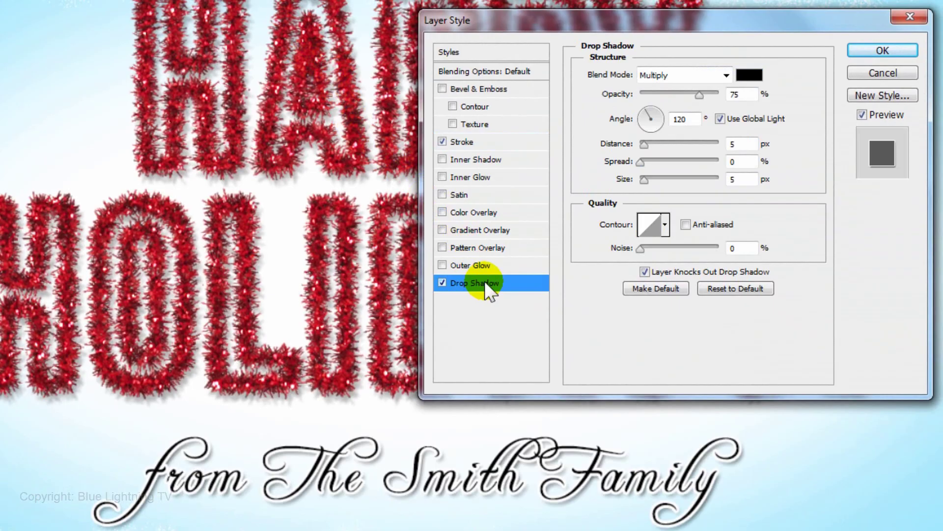
pyautogui.click(675, 72)
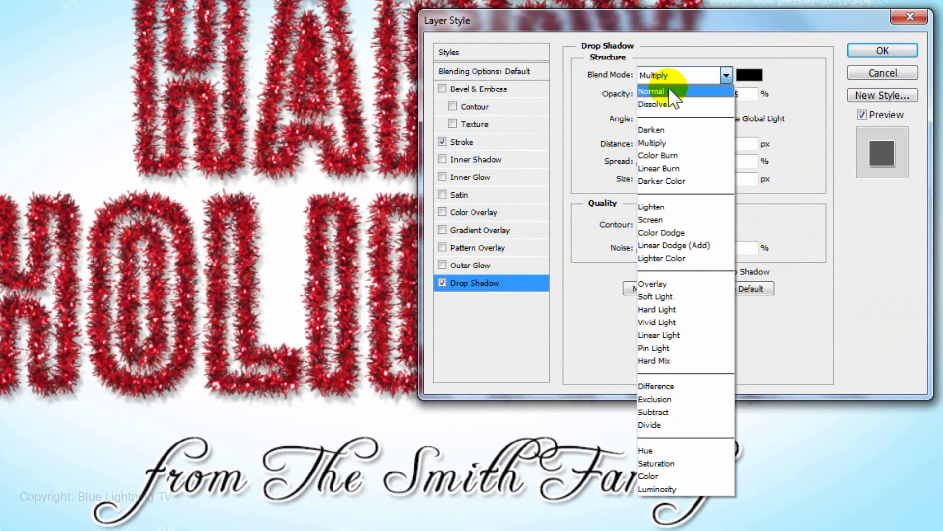
pyautogui.click(669, 91)
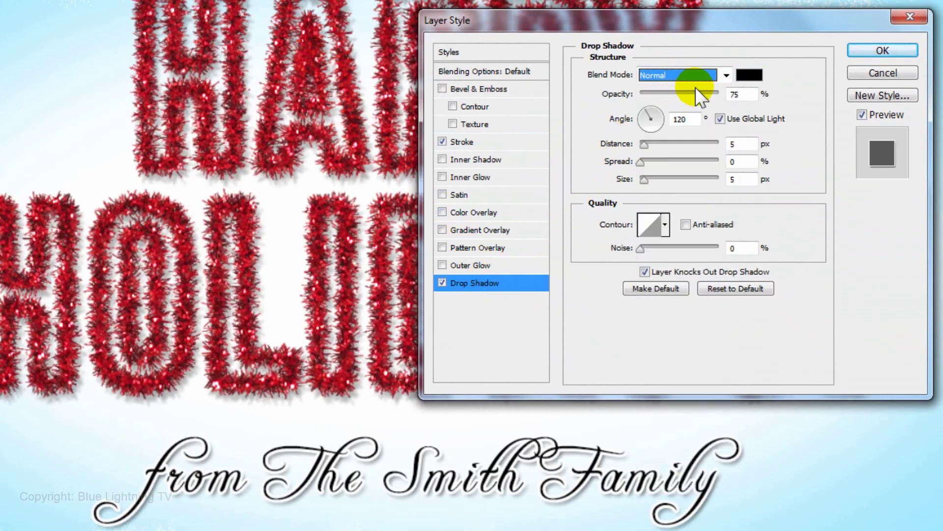
pyautogui.click(755, 80)
pyautogui.write('9')
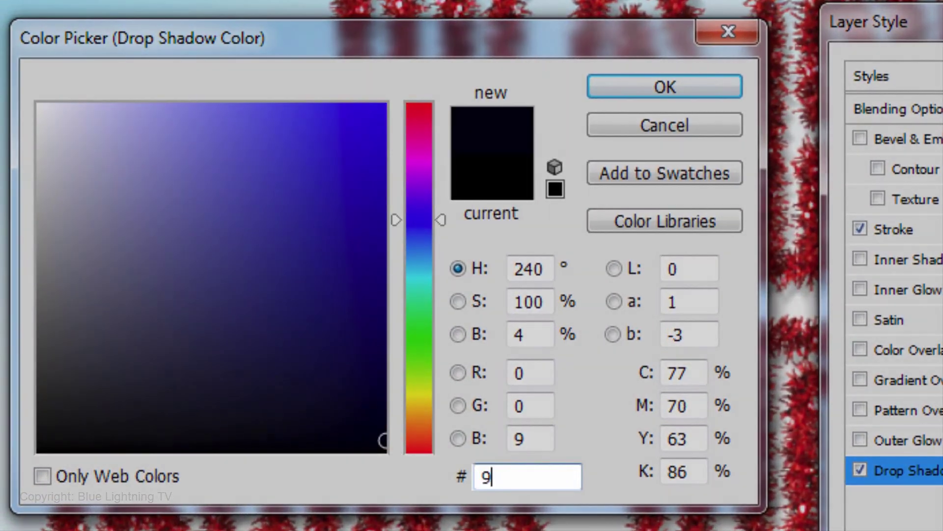
pyautogui.write('9e8')
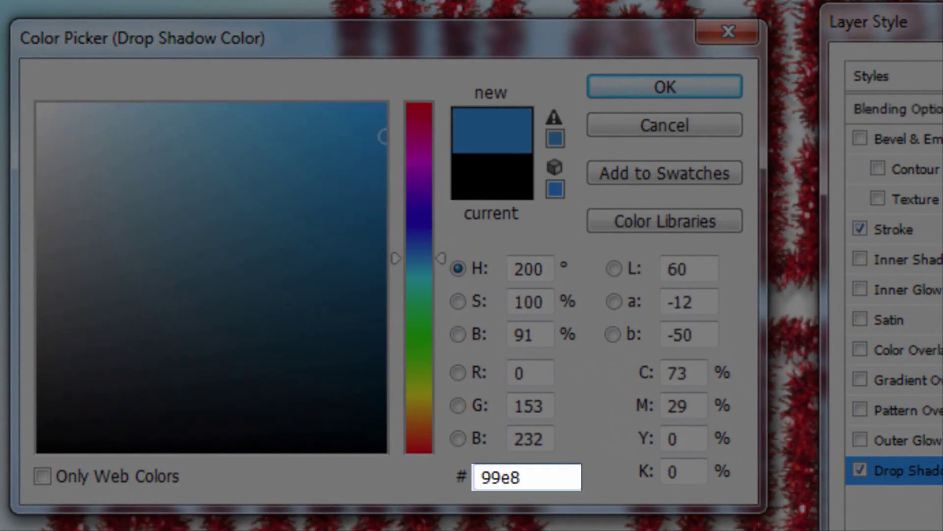
pyautogui.write('ff')
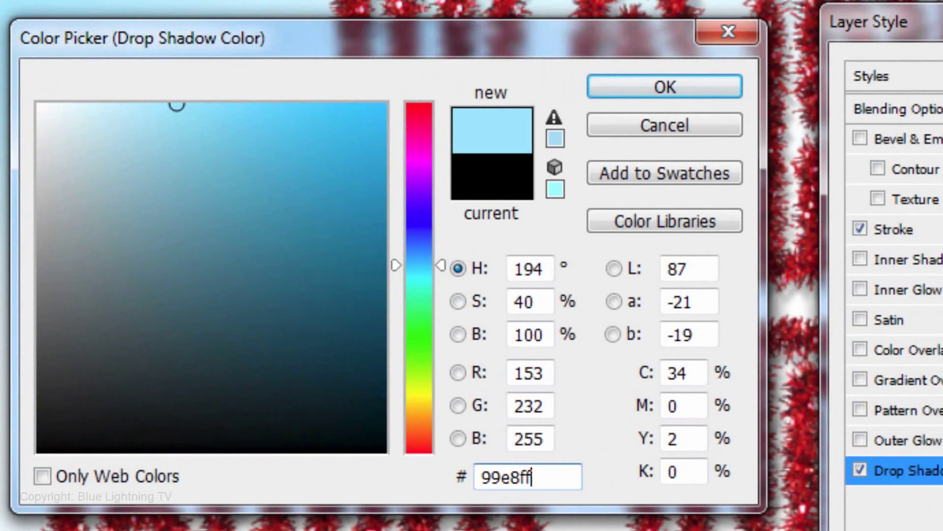
pyautogui.press('Return')
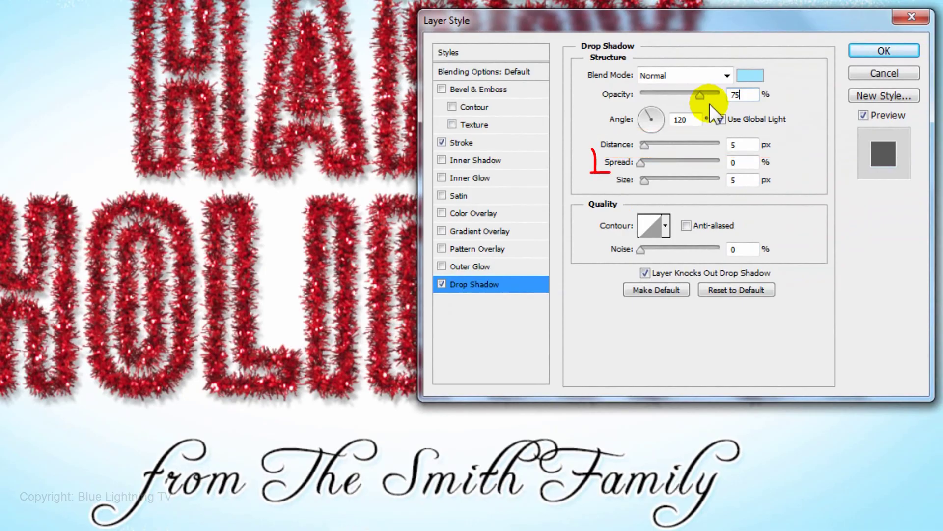
pyautogui.doubleClick(735, 163)
pyautogui.write('40')
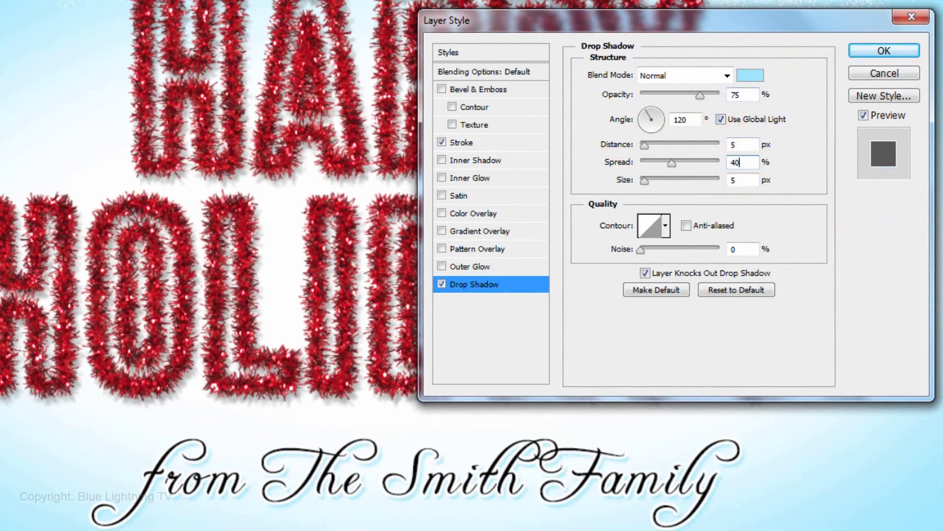
pyautogui.doubleClick(737, 179)
pyautogui.write('8')
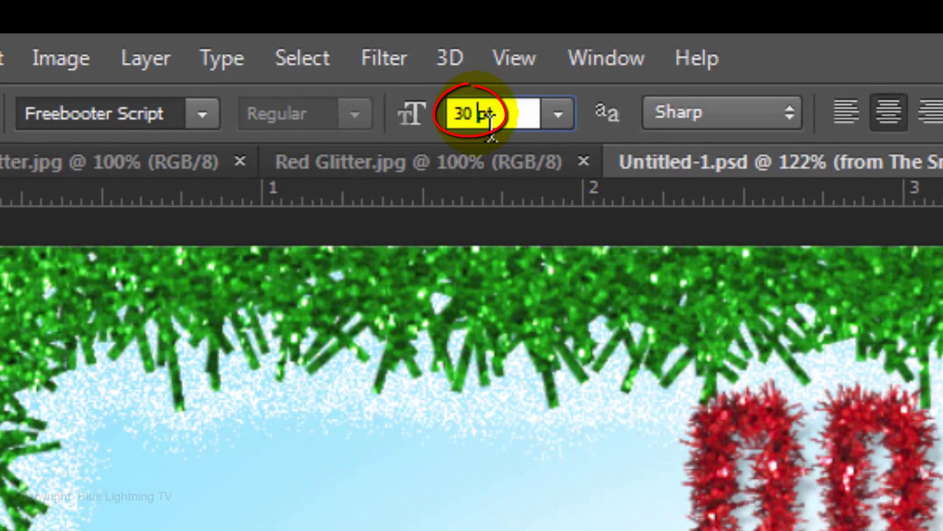
# Resize the script to 20 pt, centre both text layers horizontally, then reselect Layer 2.
pyautogui.write('20')
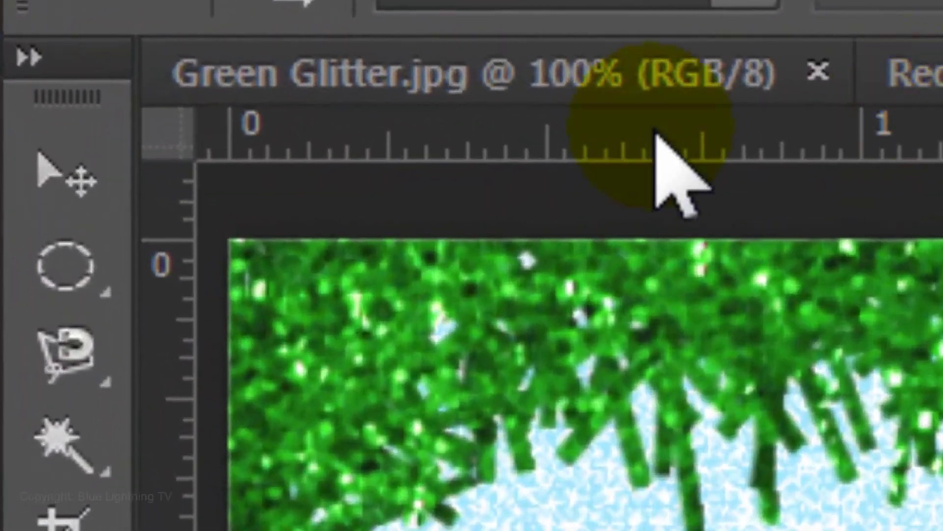
pyautogui.click(8, 50)
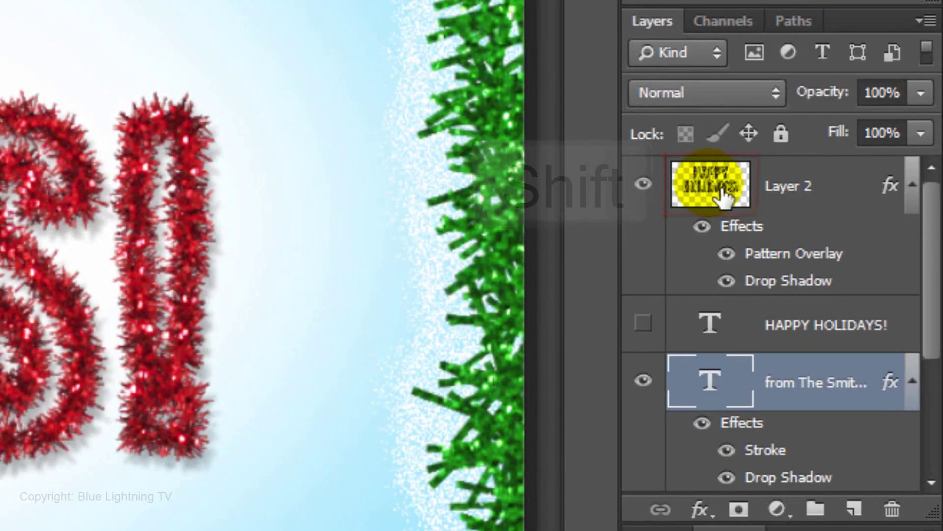
pyautogui.keyDown('shift'); pyautogui.click(723, 194); pyautogui.keyUp('shift')
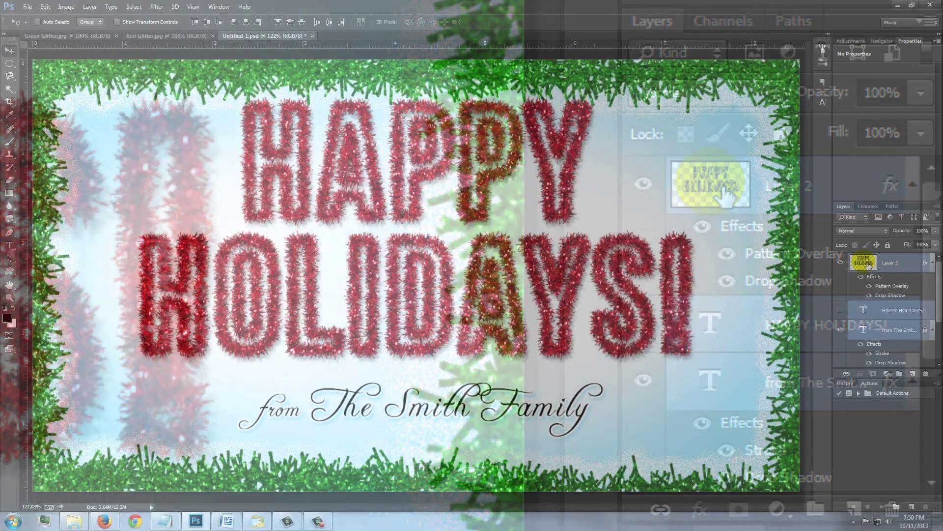
pyautogui.hotkey('ctrl', 'a')
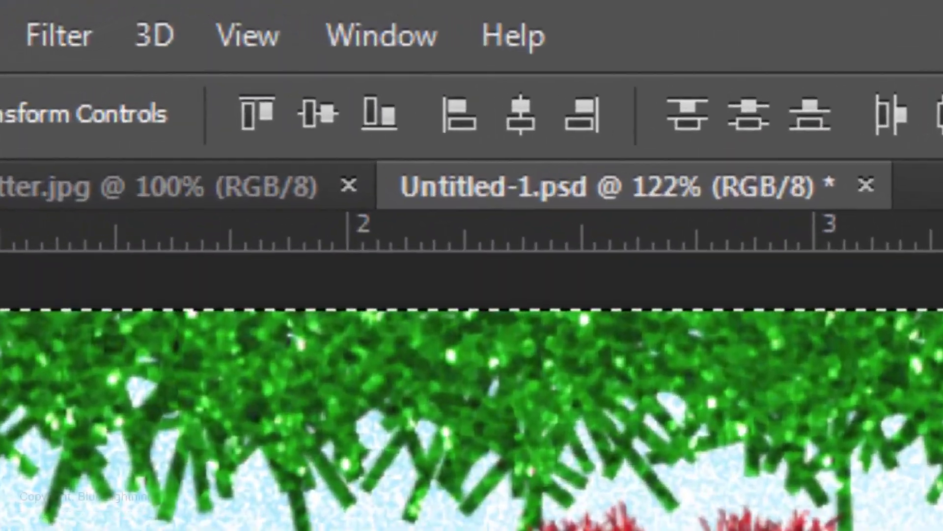
pyautogui.click(520, 120)
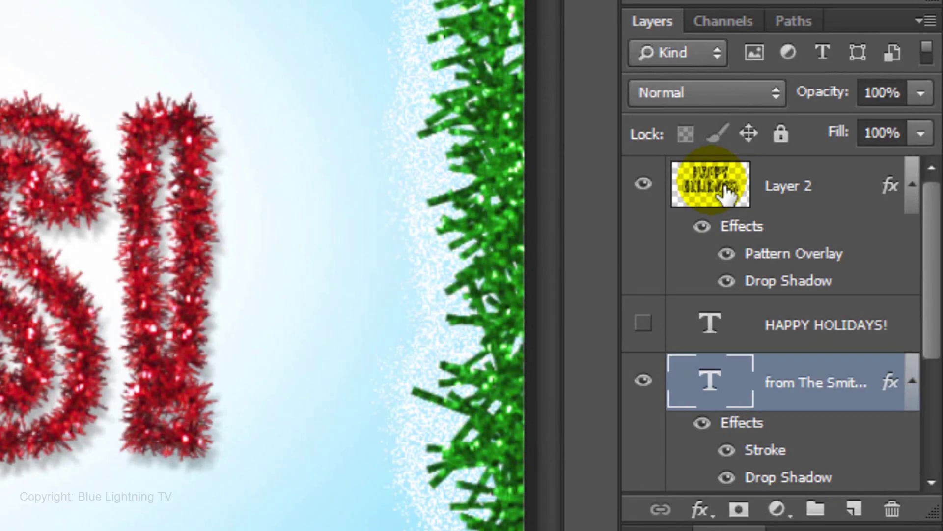
pyautogui.click(724, 186)
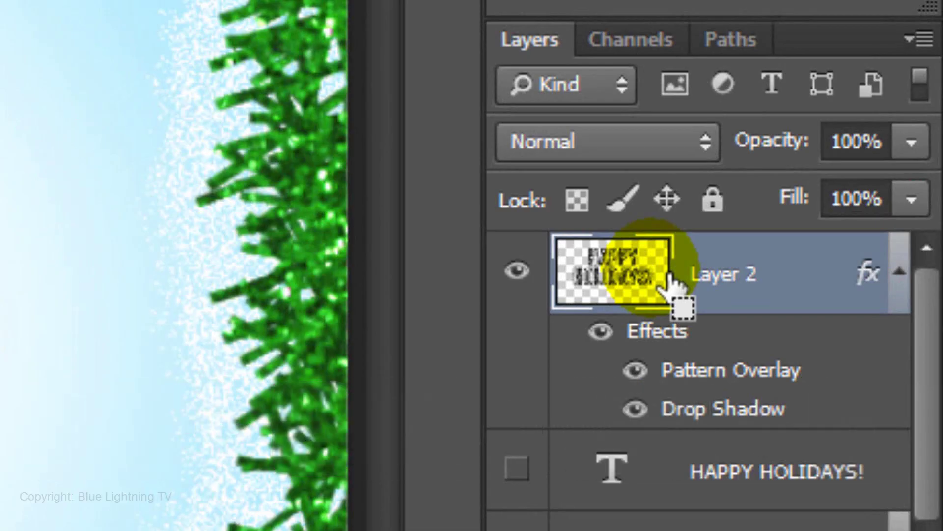
# Stamp all visible layers into a new layer and apply a 100% Lens Flare.
pyautogui.hotkey('ctrl', 'shift', 'alt', 'e')
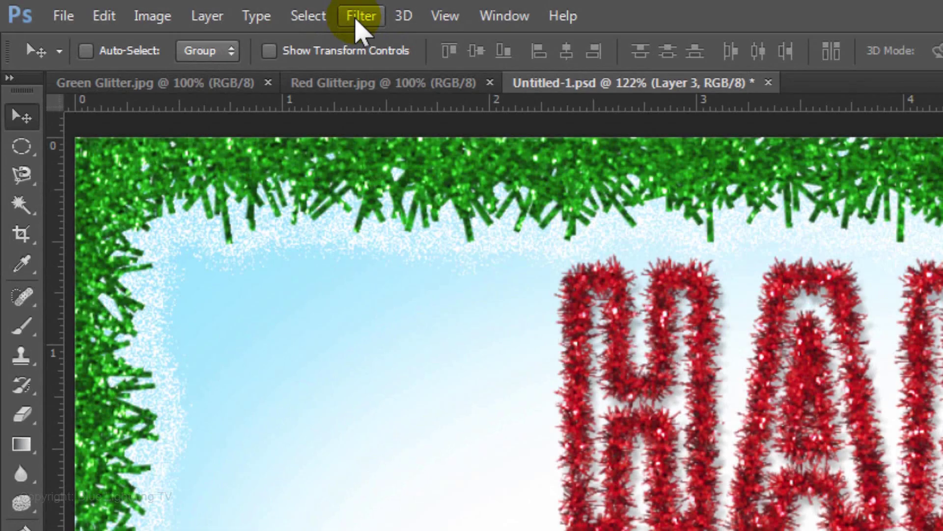
pyautogui.click(360, 20)
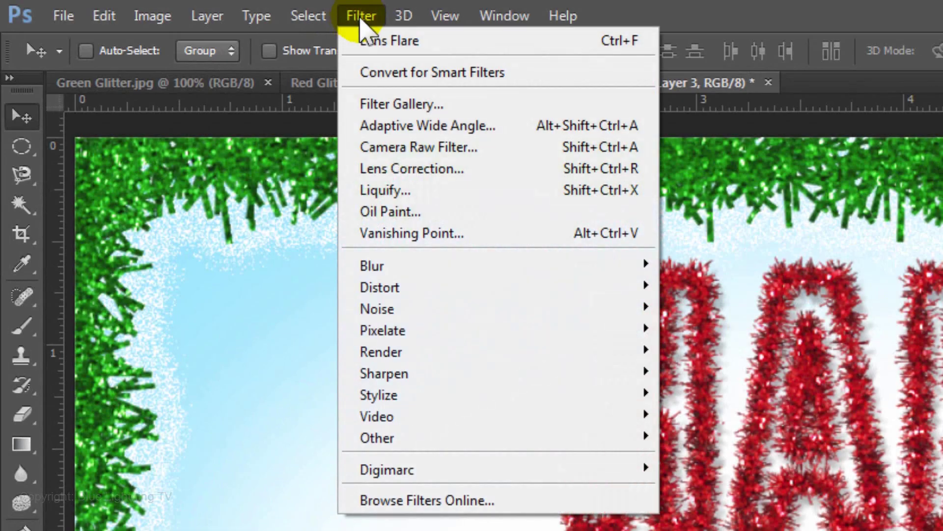
pyautogui.moveTo(381, 352)
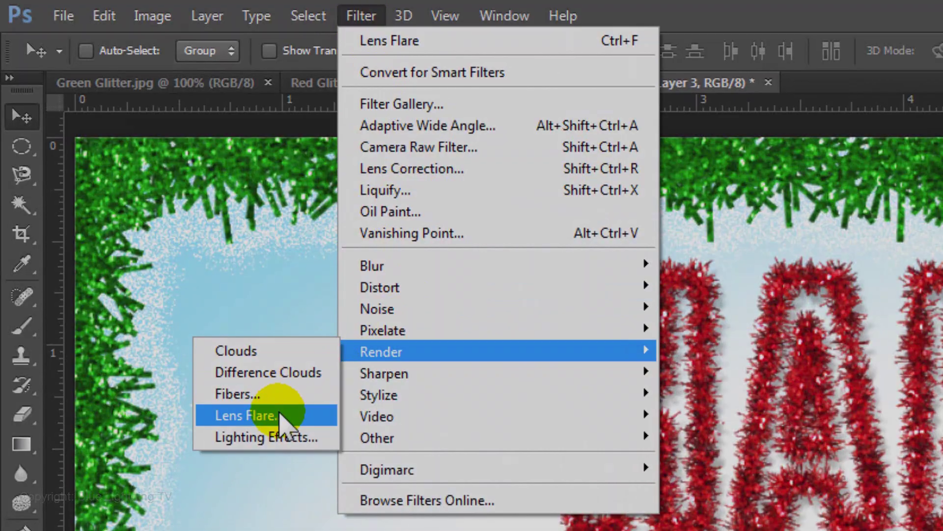
pyautogui.click(281, 417)
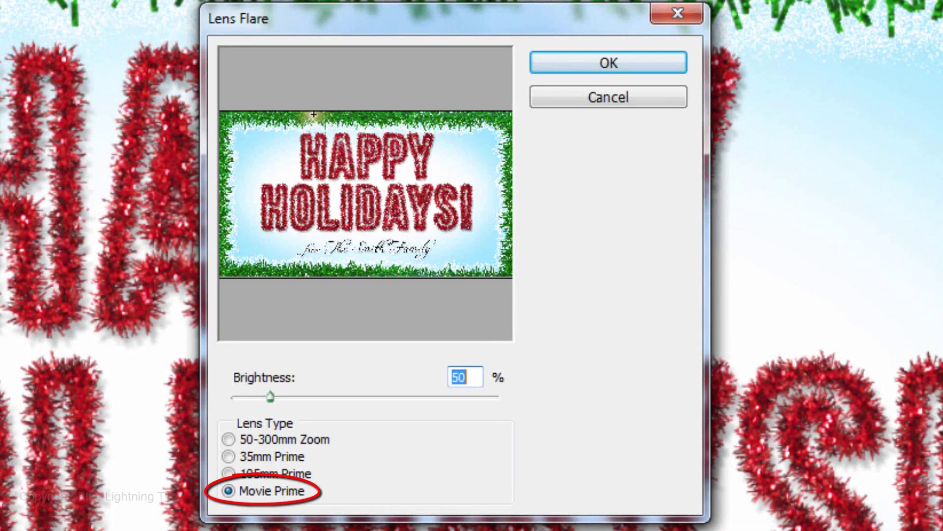
pyautogui.click(480, 383)
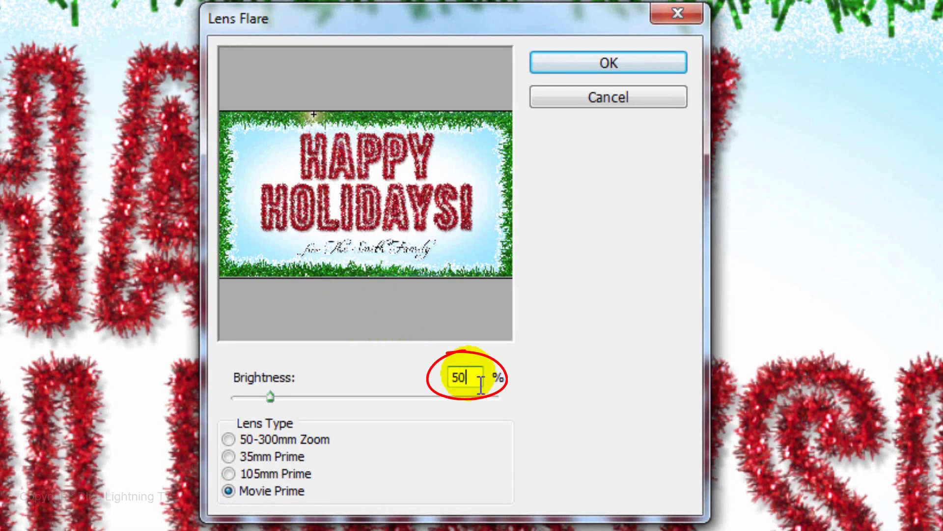
pyautogui.press('BackSpace')
pyautogui.press('BackSpace')
pyautogui.write('10')
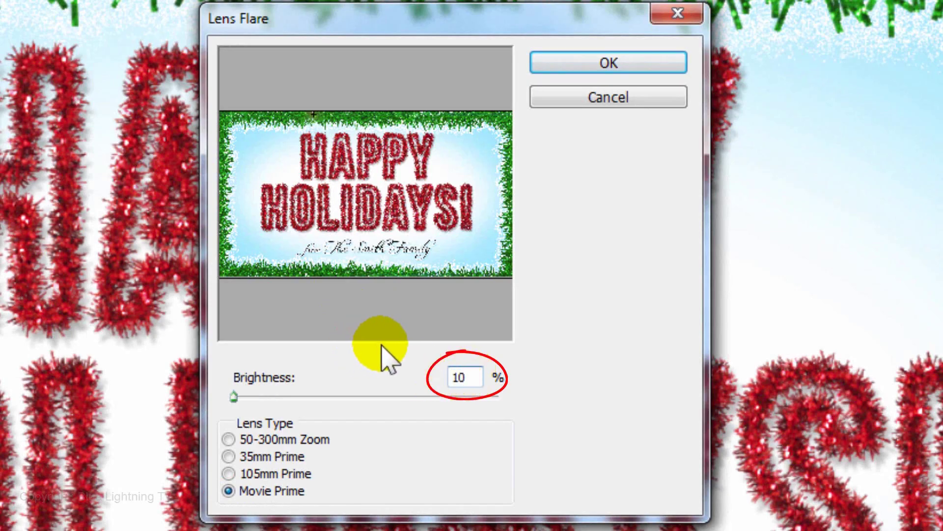
pyautogui.write('0')
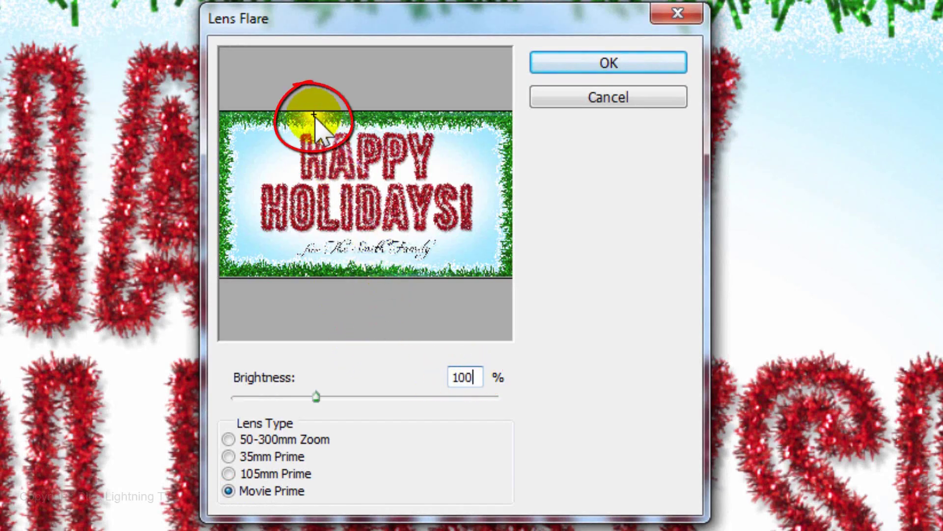
# Move the flare centre to the top-left corner and set brightness to 50%.
pyautogui.moveTo(315, 115)
pyautogui.mouseDown()
pyautogui.moveTo(232, 126)
pyautogui.moveTo(229, 115)
pyautogui.mouseUp()
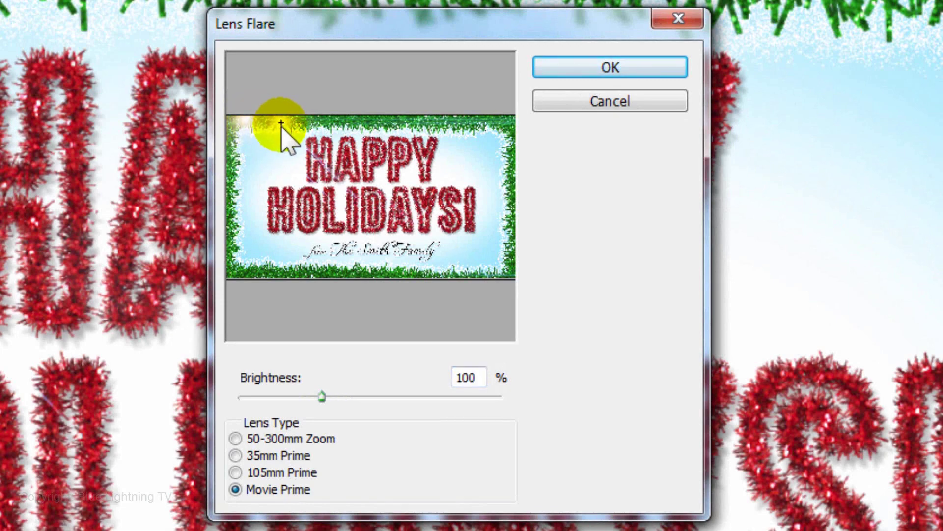
pyautogui.click(469, 377)
pyautogui.press('BackSpace')
pyautogui.press('BackSpace')
pyautogui.press('BackSpace')
pyautogui.write('50')
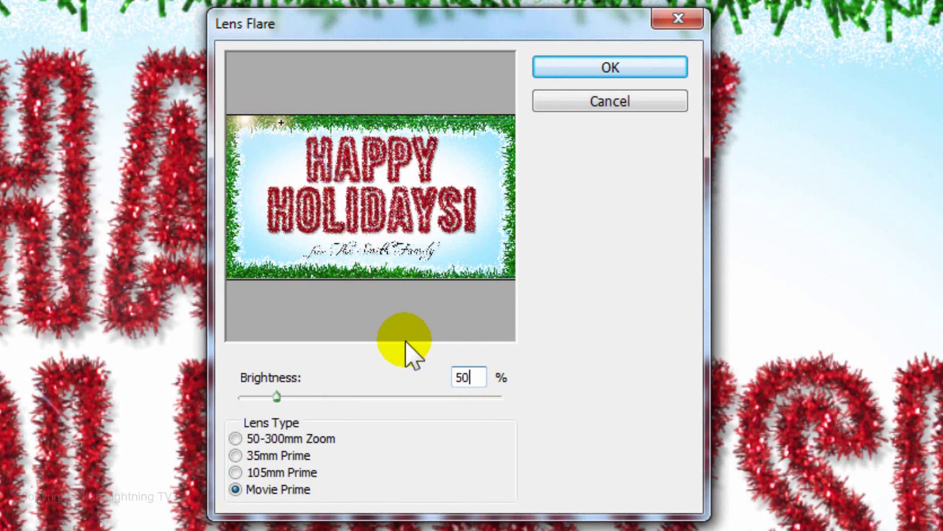